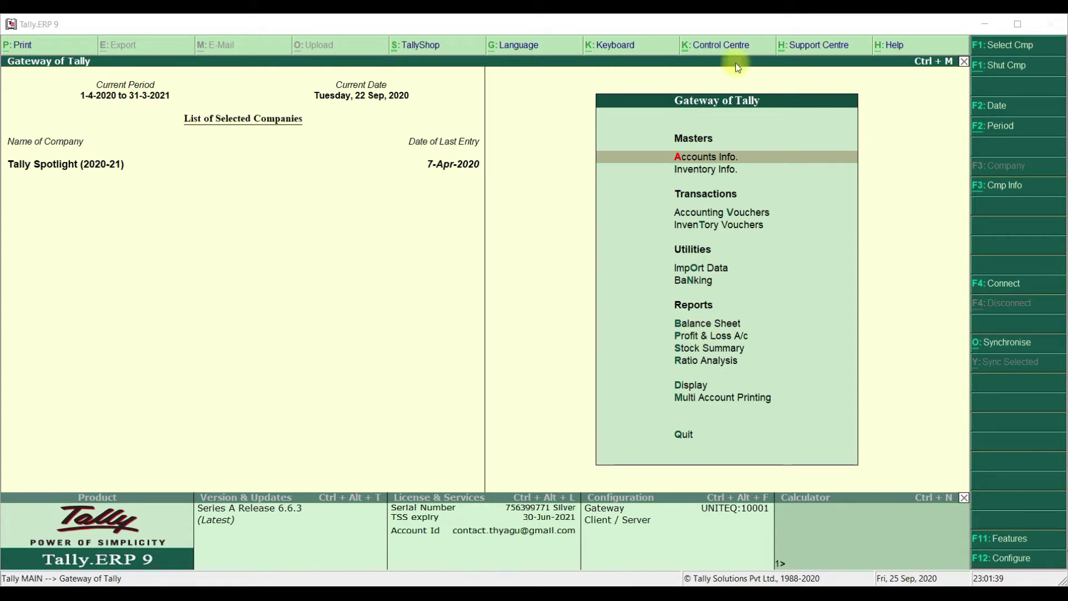
- Start purchase voucher No. 1 with supplier invoice VD-2020-2021/00125, date 20.9, supplier Vision Distributors
left_click(721, 214)
type("V")
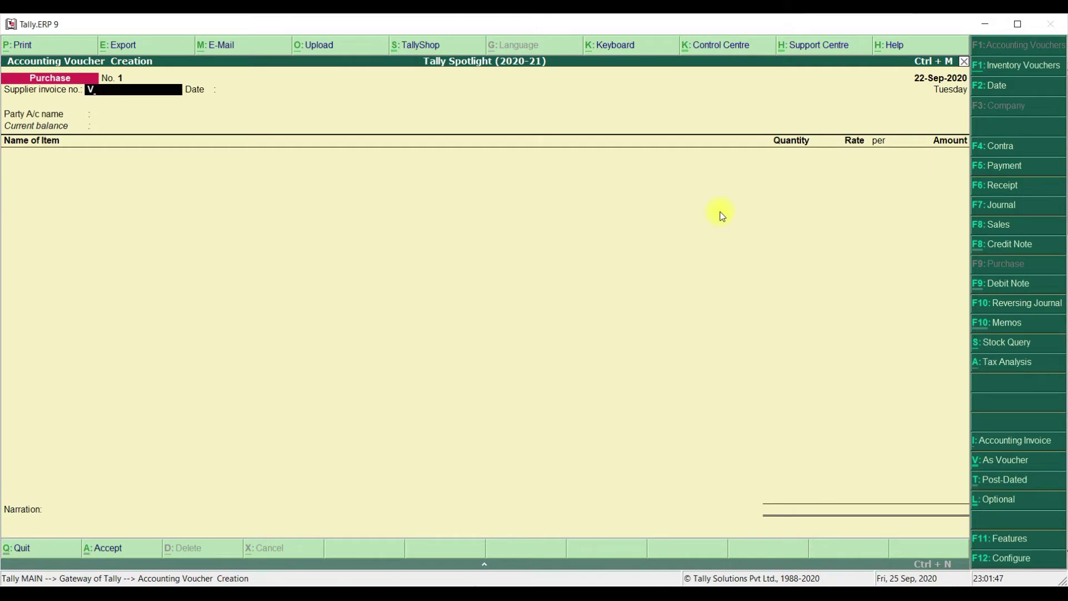
type("D-2020-2021/00125")
key("Return")
type("20.")
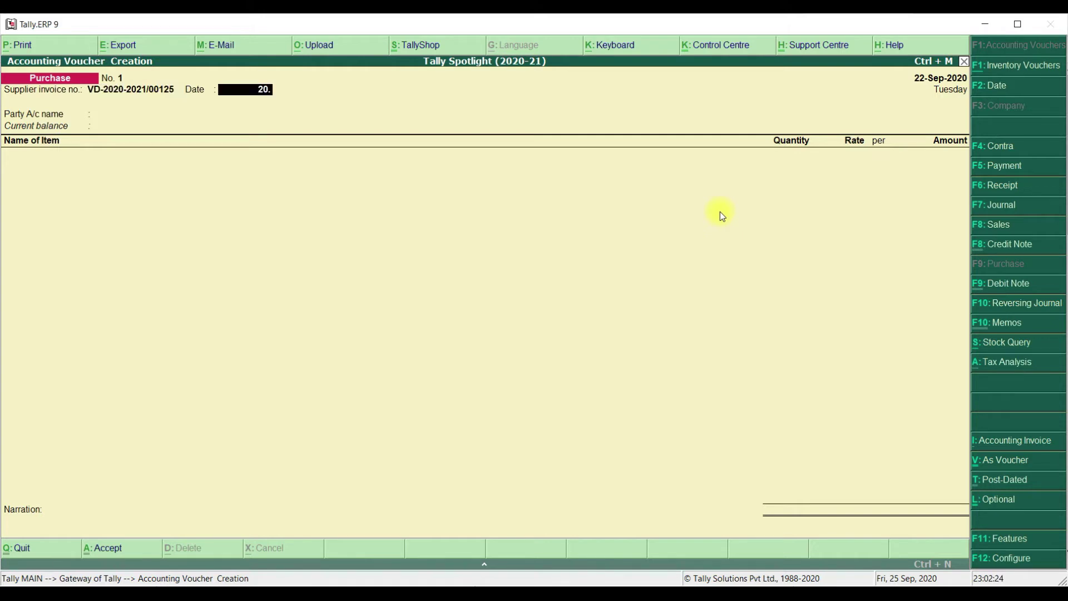
type("9")
key("Return")
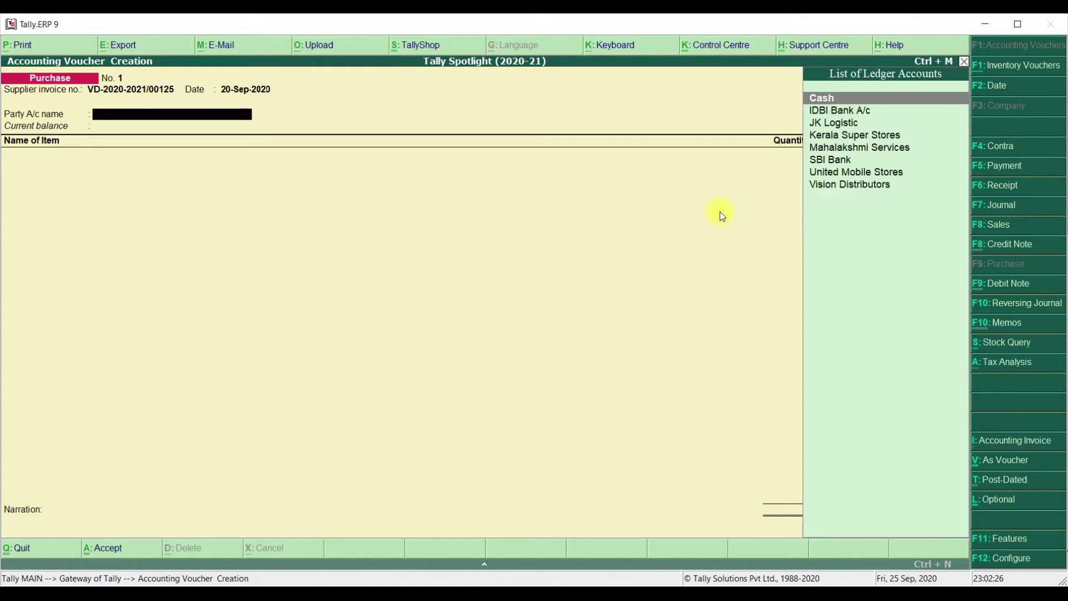
key("Down")
key("Down")
key("Down")
key("Down")
key("Down")
key("Down")
key("Down")
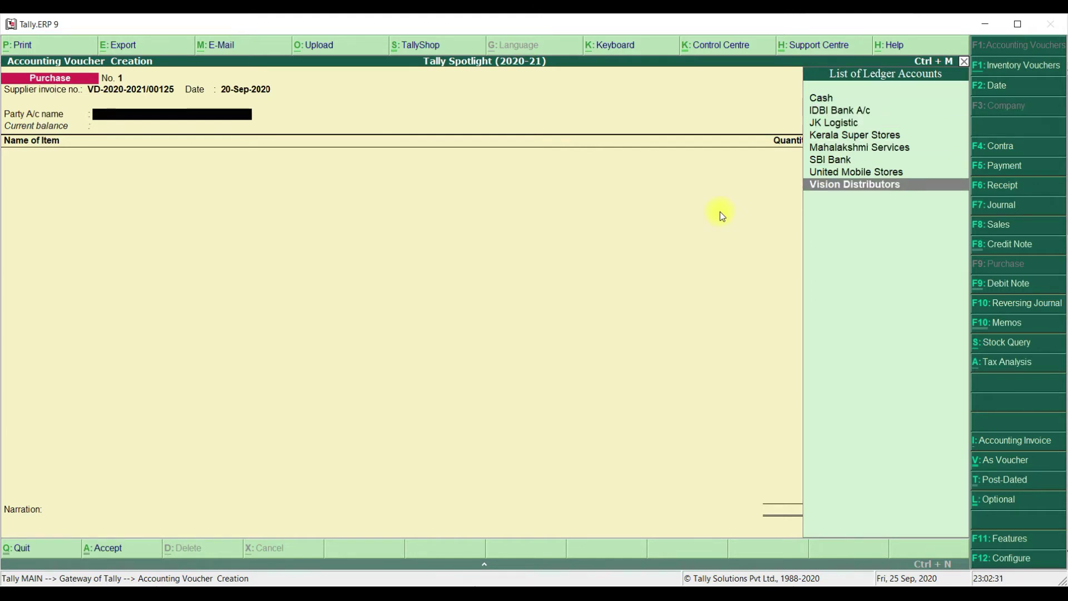
key("Return")
key("Return")
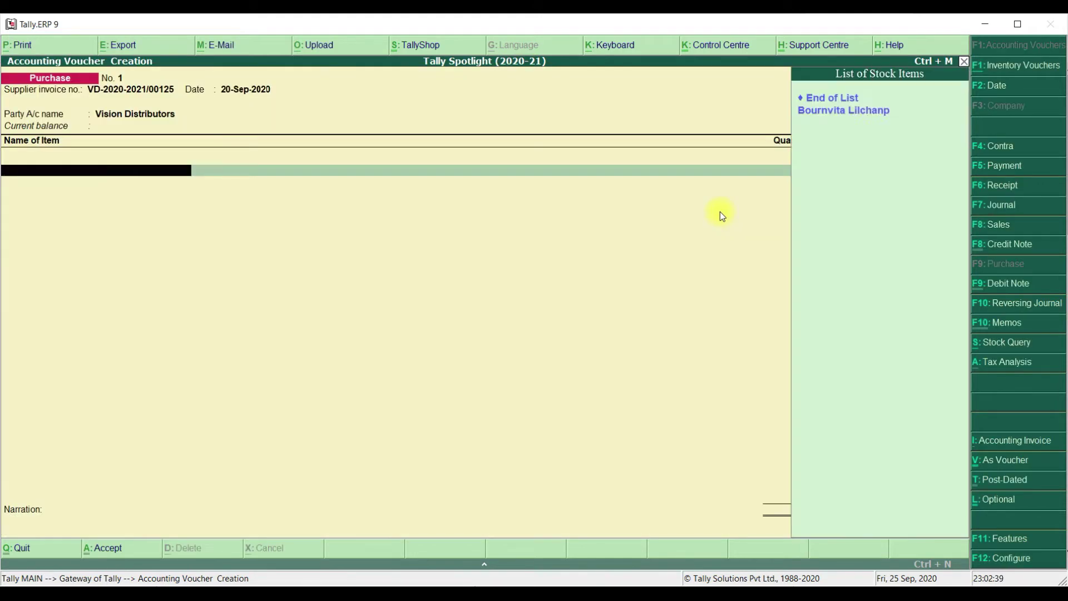
- Add 120 Bournvita Lilchanp at 180 with CGST and SGST Input ledgers
key("Return")
type("120")
key("Return")
key("Return")
key("Return")
key("Return")
key("Return")
key("Return")
type("C")
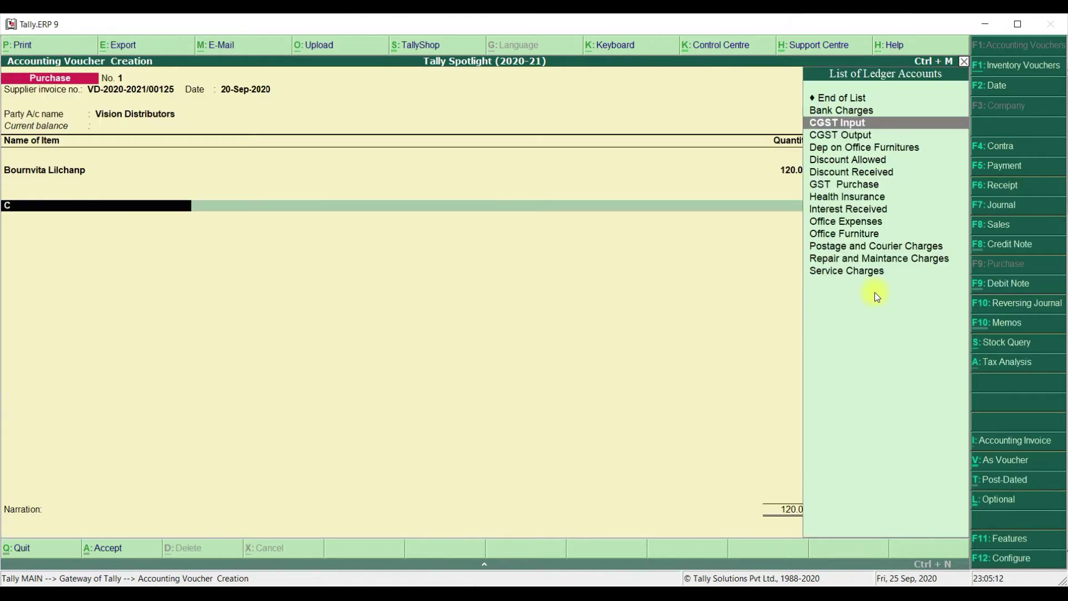
key("Return")
key("Return")
type("SG")
key("Return")
key("Return")
key("Return")
key("Return")
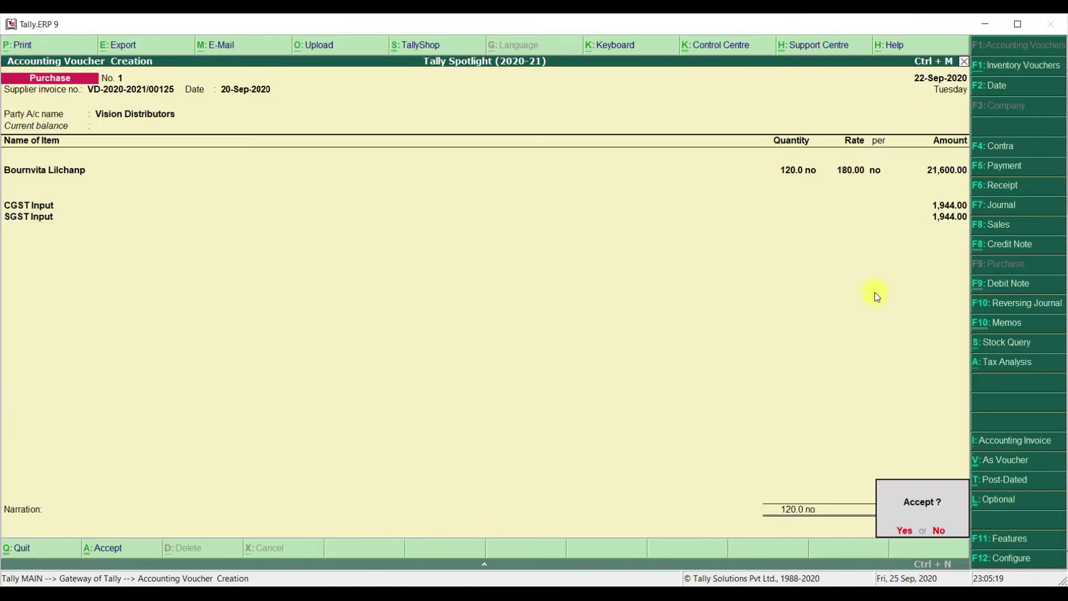
key("Return")
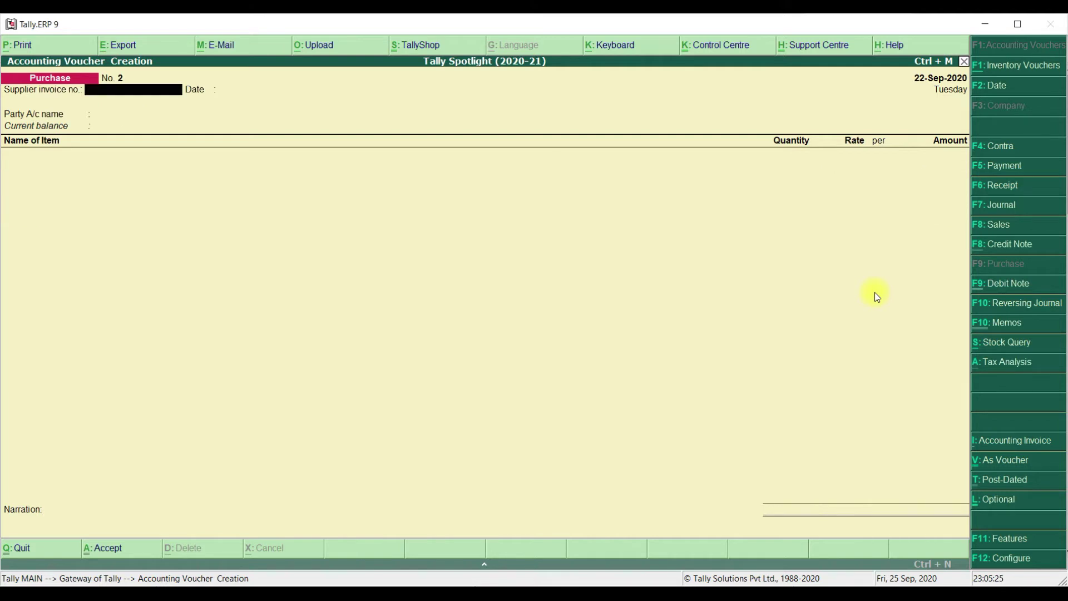
- Enter invoice VD-2020-2021/00125 again, dated 22-Sep-2020, with Vision Distributors as supplier
type("VD-2020-2021/00125")
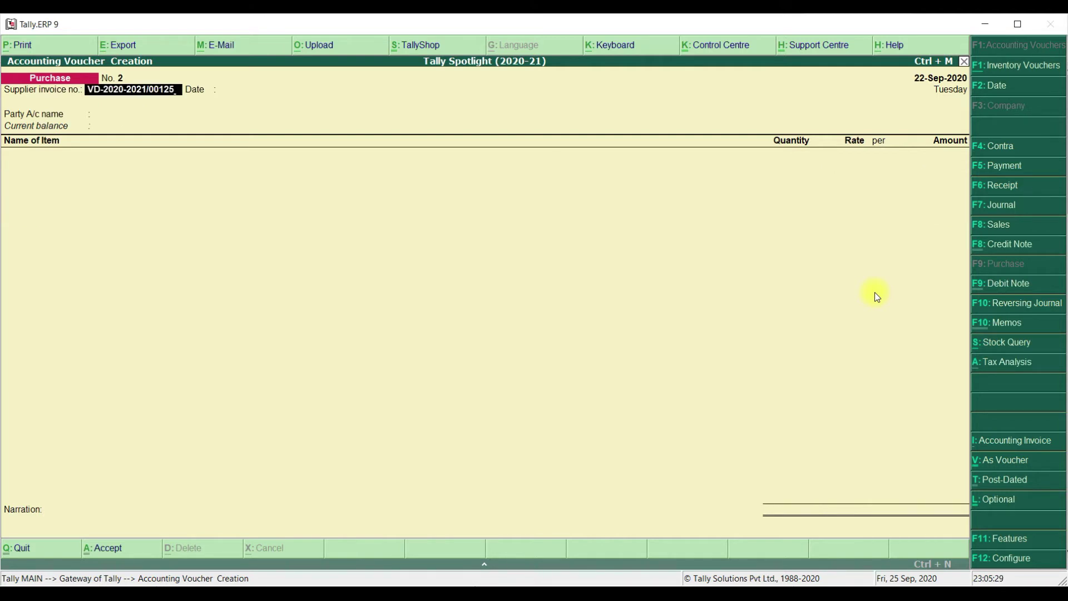
key("Return")
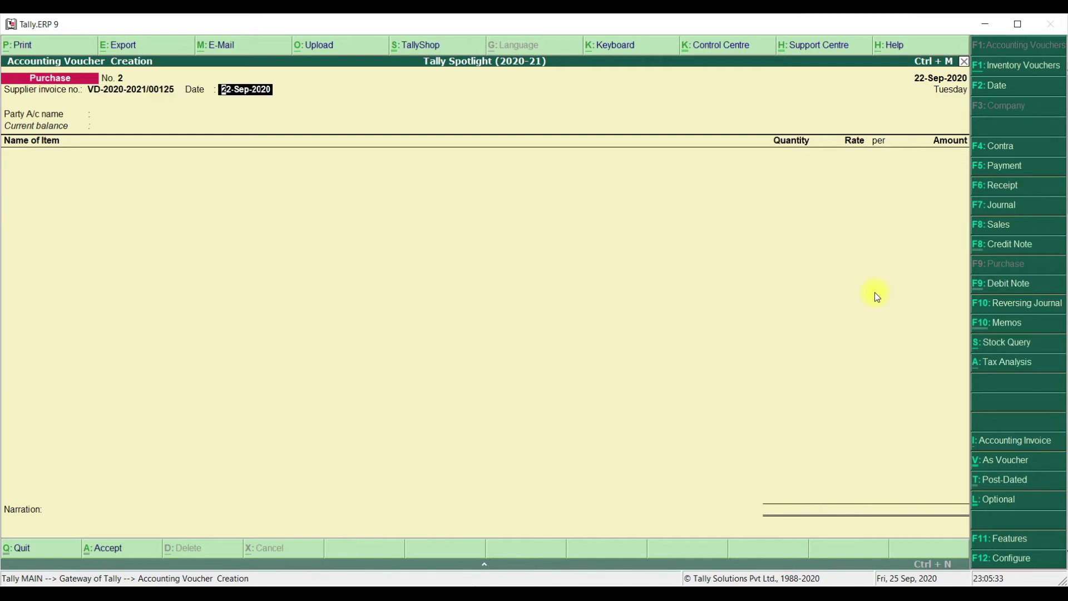
key("Return")
key("Down")
key("Down")
key("Down")
key("Down")
key("Down")
key("Down")
key("Down")
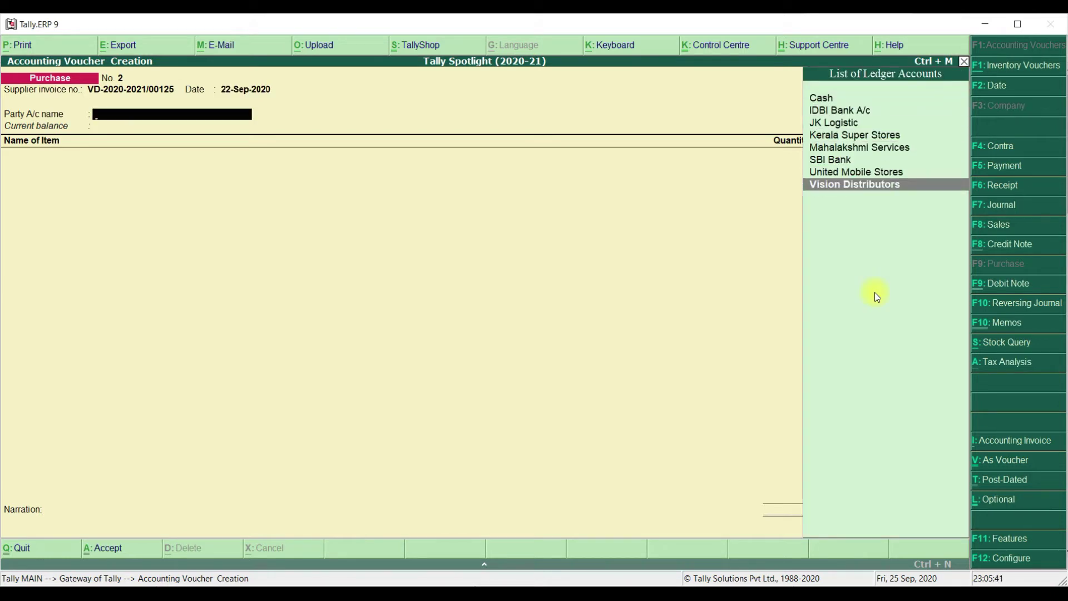
key("Return")
key("Return")
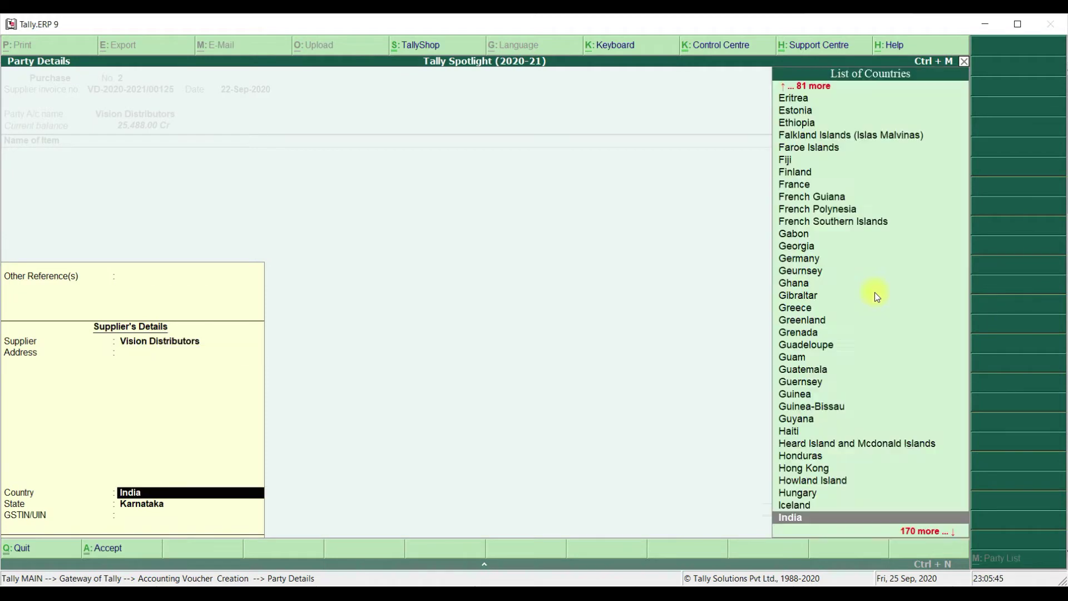
key("Return")
key("Return")
key("Return")
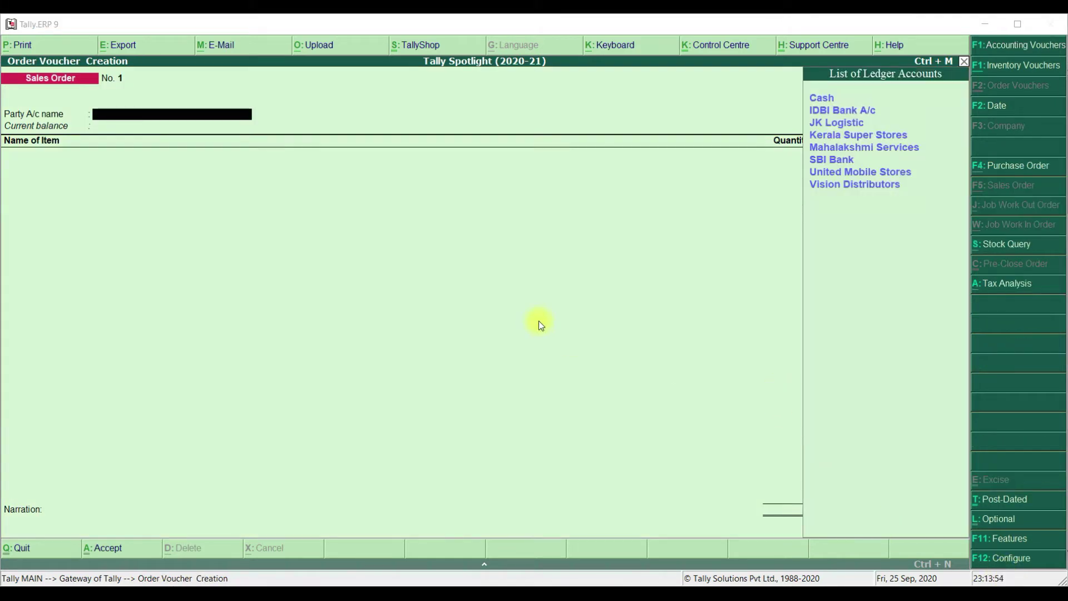
- Choose Kerala Super Stores as buyer and enter order no. KS-PO-456
left_click(868, 143)
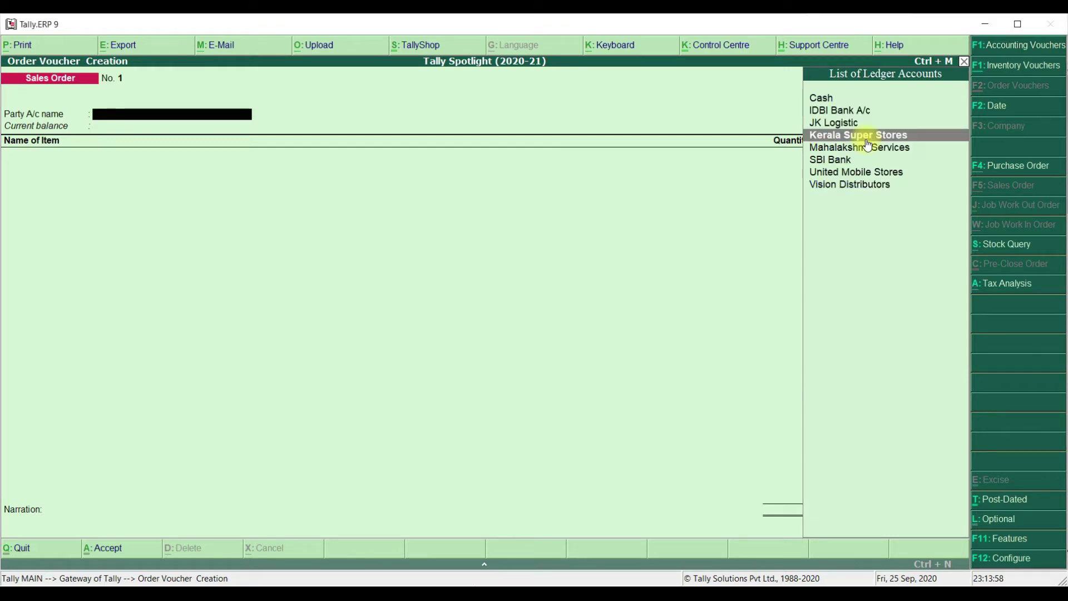
left_click(867, 144)
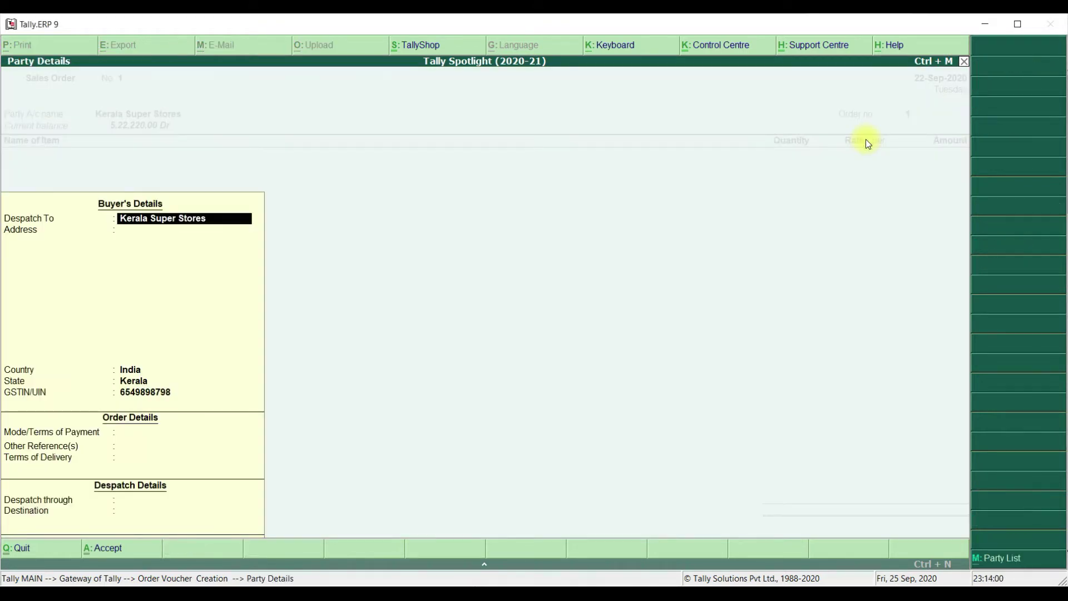
key("ctrl+a")
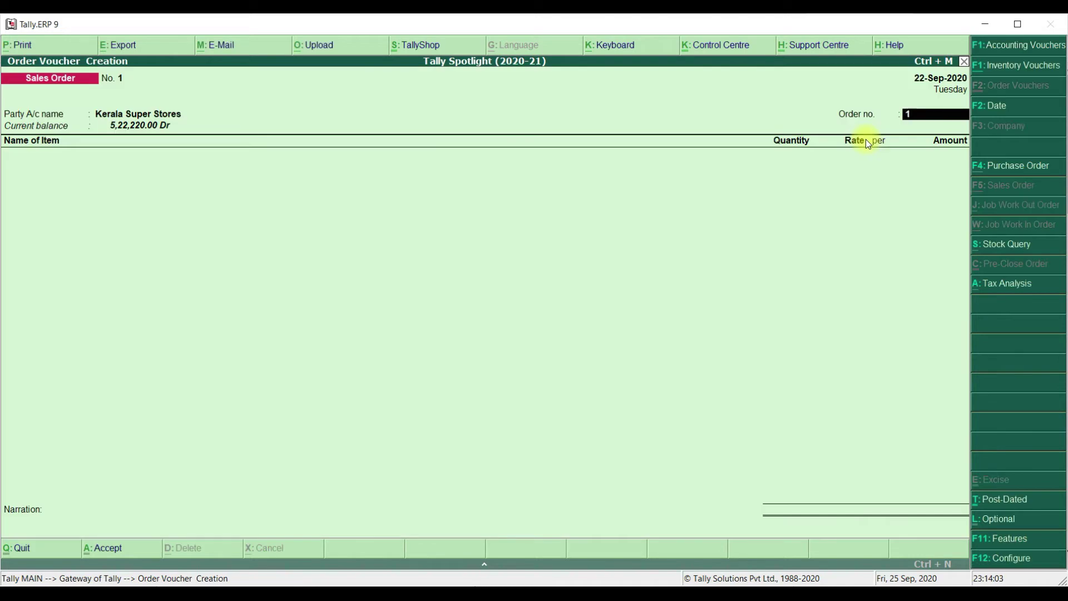
type("KS-PO-456")
key("Return")
- Add 25 Bournvita Lilchanp at 195 plus an IGST Output line, totalling 5,752.50
key("Return")
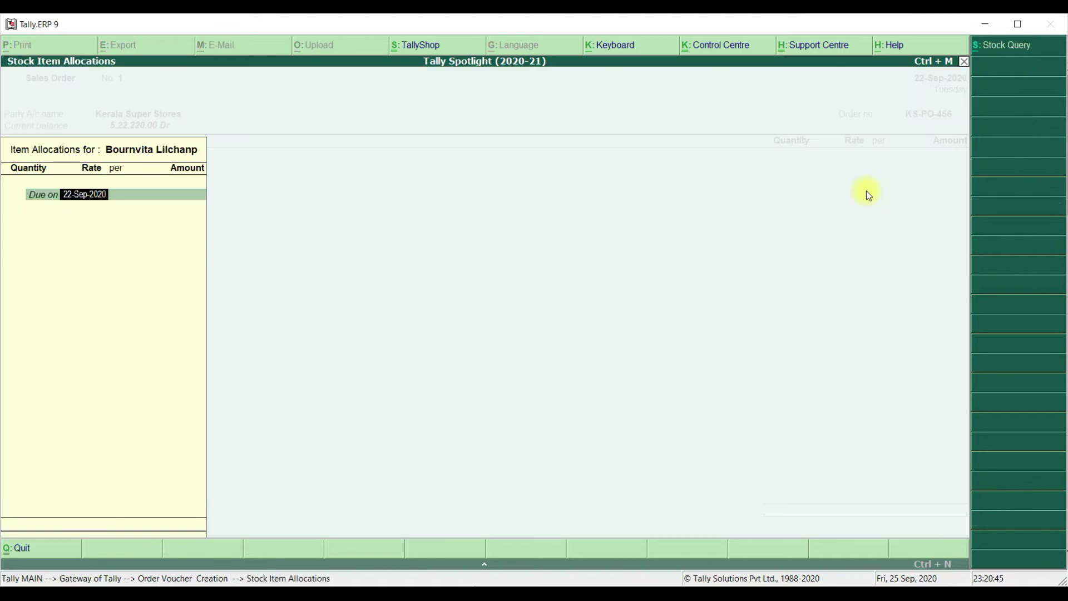
key("Return")
type("25")
key("Return")
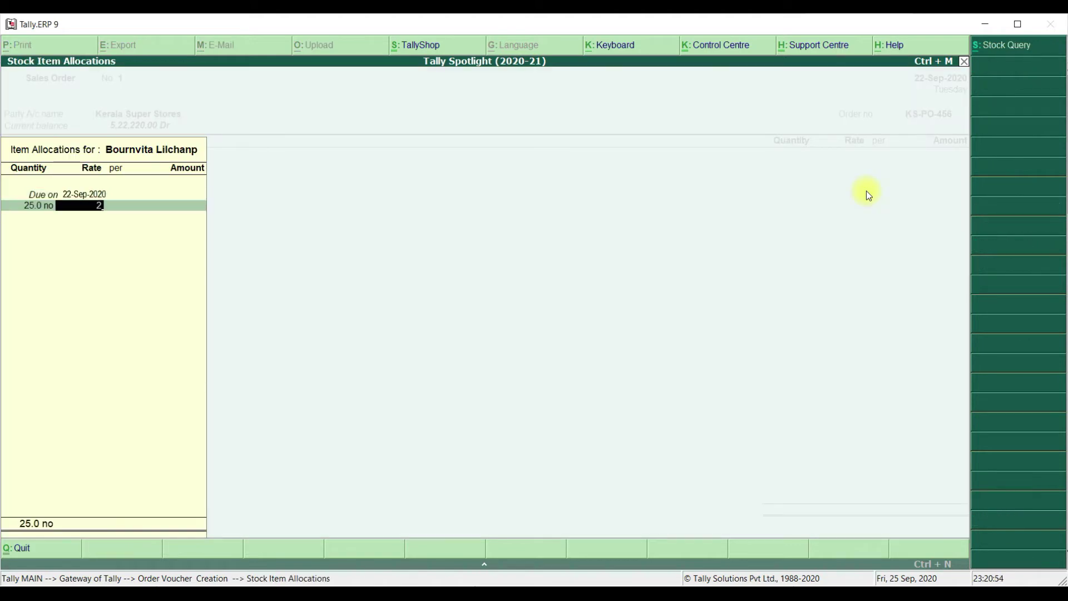
type("195")
key("Return")
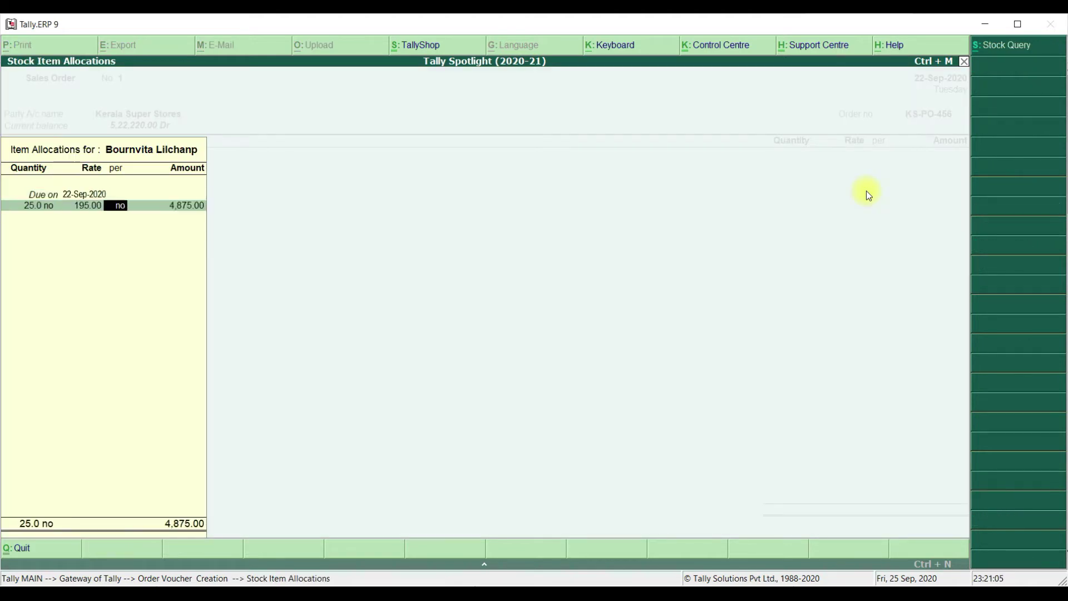
key("Return")
key("Return")
key("Return")
key("Return")
key("Return")
key("Return")
key("Return")
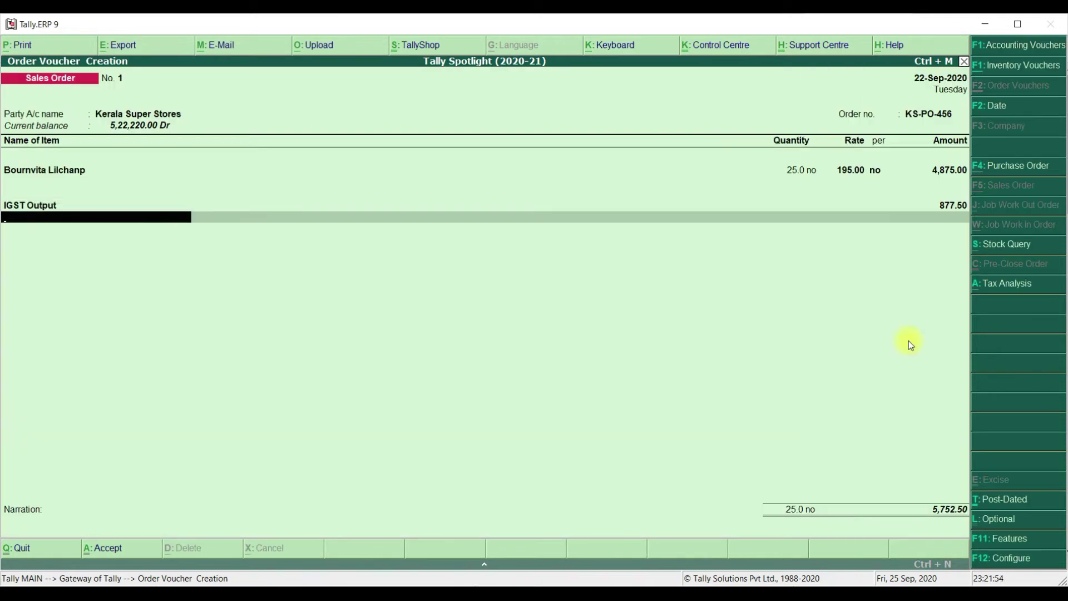
key("Return")
key("Return")
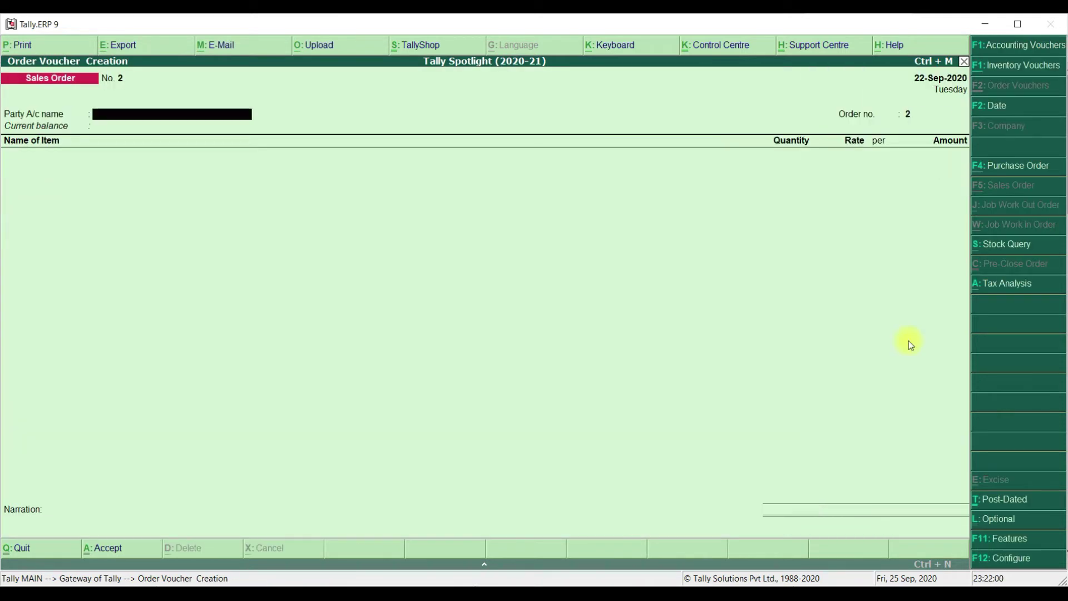
- Save sales order No. 1, then date order No. 2 as 23-Sep-2020 for Kerala Super Stores
left_click(1007, 107)
type("23-9-2020")
key("Return")
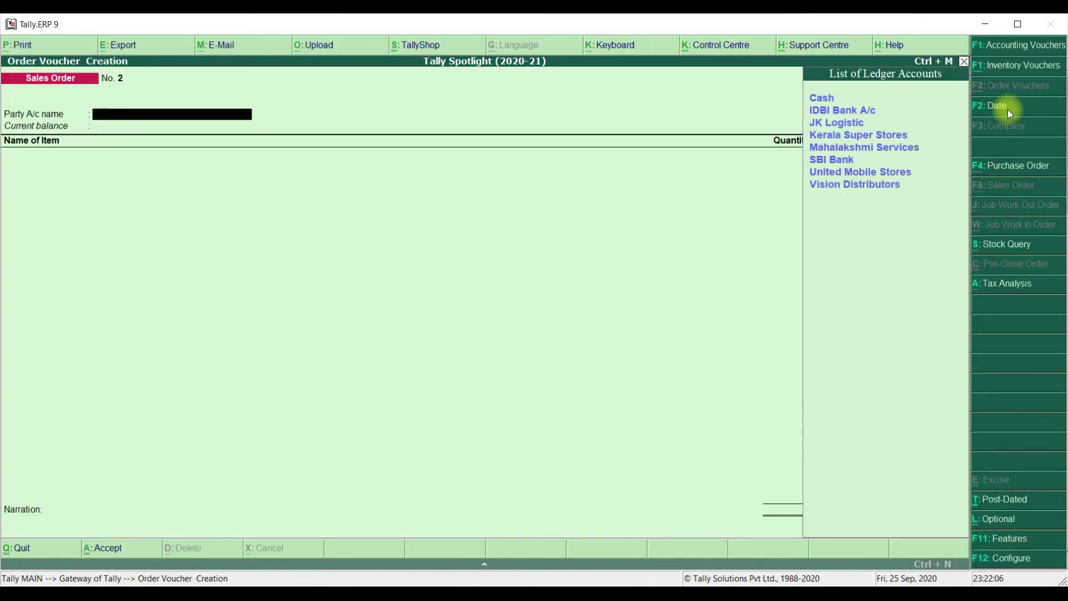
key("Down")
key("Down")
key("Down")
key("Return")
- Reuse order no. KS-PO-456 on order No. 2 and begin entering its items
key("ctrl+a")
type("KS")
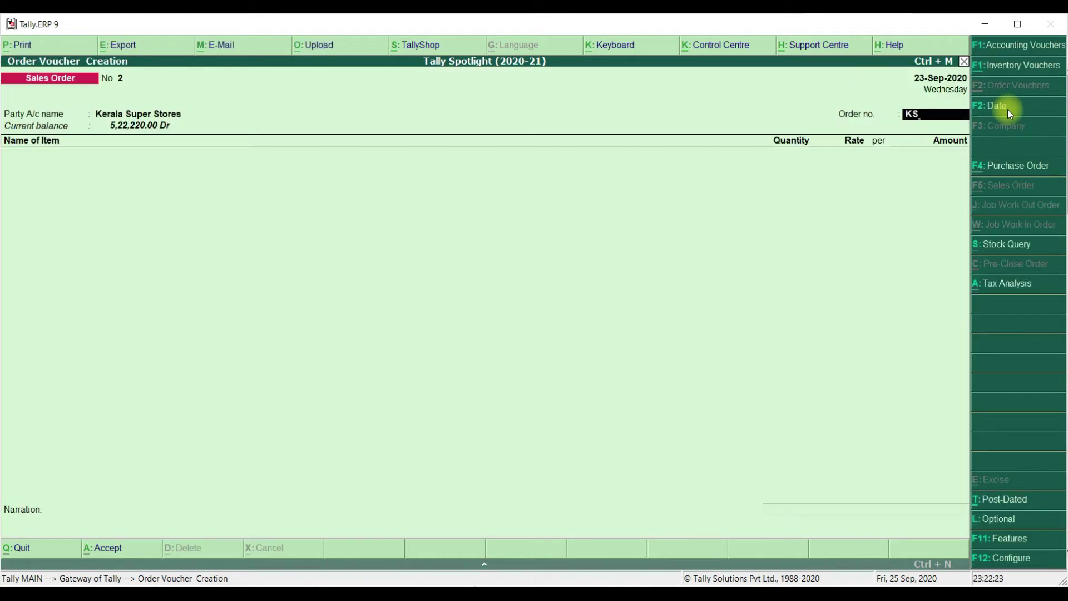
type("-PO-456")
key("Return")
key("BackSpace")
key("Return")
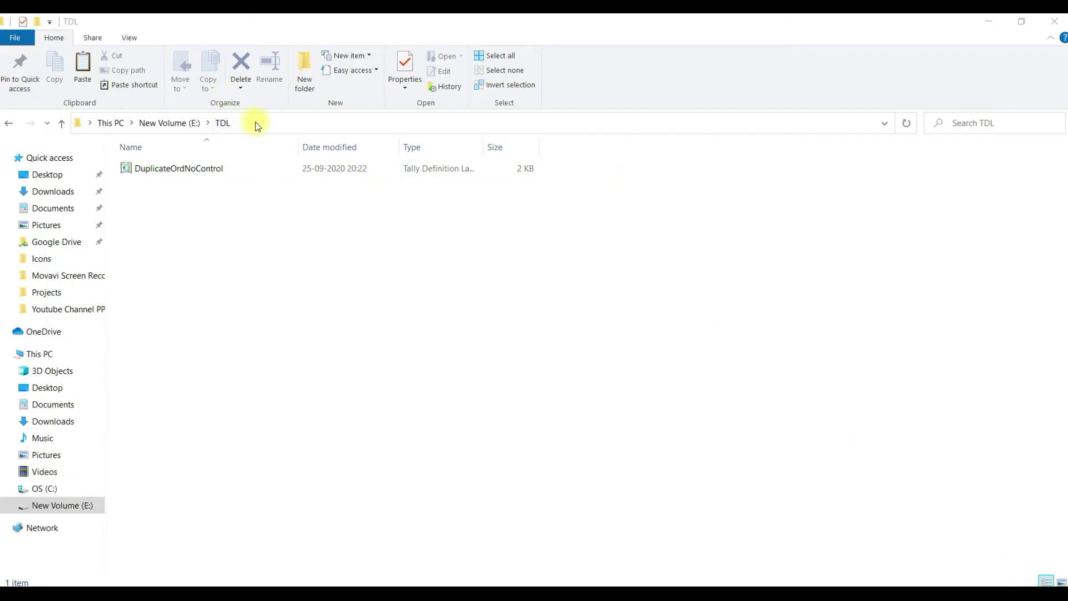
- Copy the path E:\TDL\DuplicateOrdNoControl.tdl from File Explorer's address bar and return to Tally
left_click(255, 122)
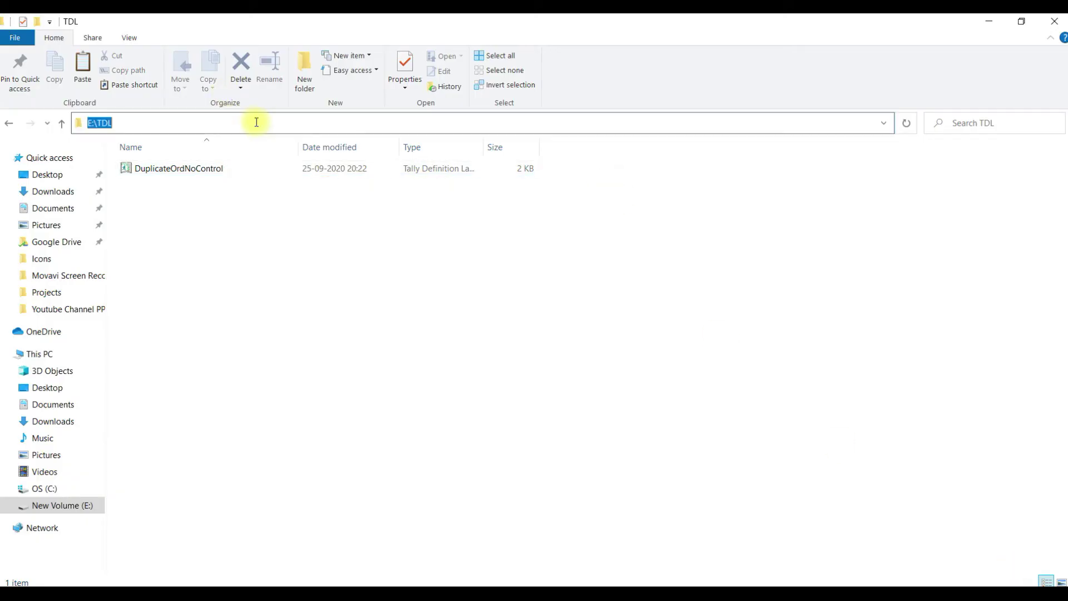
left_click(256, 122)
type("\\")
key("Down")
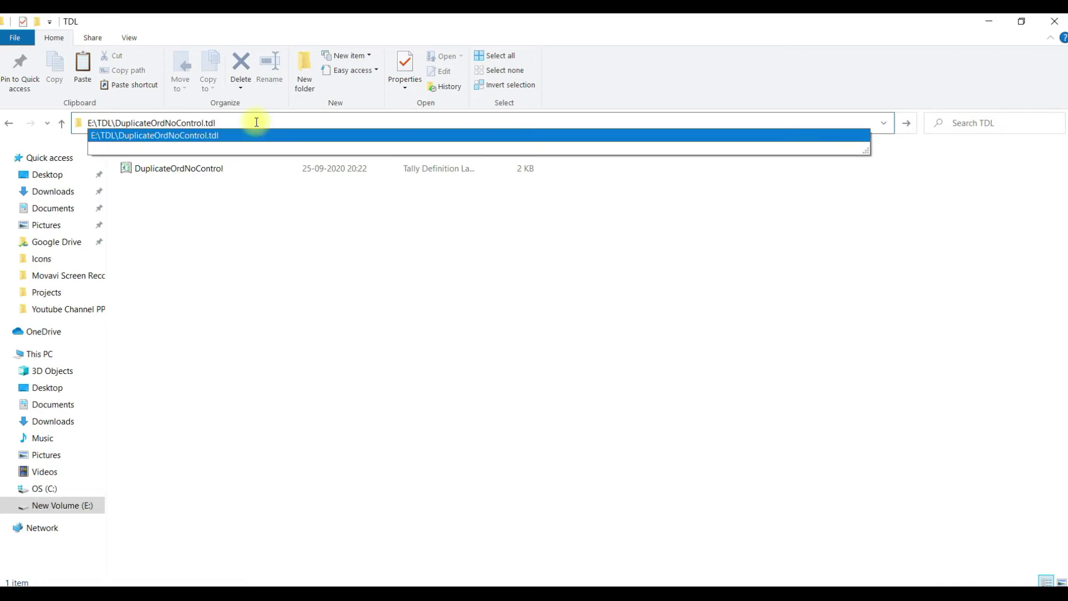
key("shift+Left")
key("shift+Left")
key("shift+Left")
key("shift+Left")
key("shift+Left")
key("shift+Left")
key("shift+Left")
key("shift+Left")
key("shift+Left")
key("shift+Left")
key("shift+Left")
key("shift+Left")
key("shift+Left")
key("shift+Left")
key("shift+Left")
key("shift+Left")
key("shift+Left")
key("shift+Left")
key("shift+Left")
key("shift+Left")
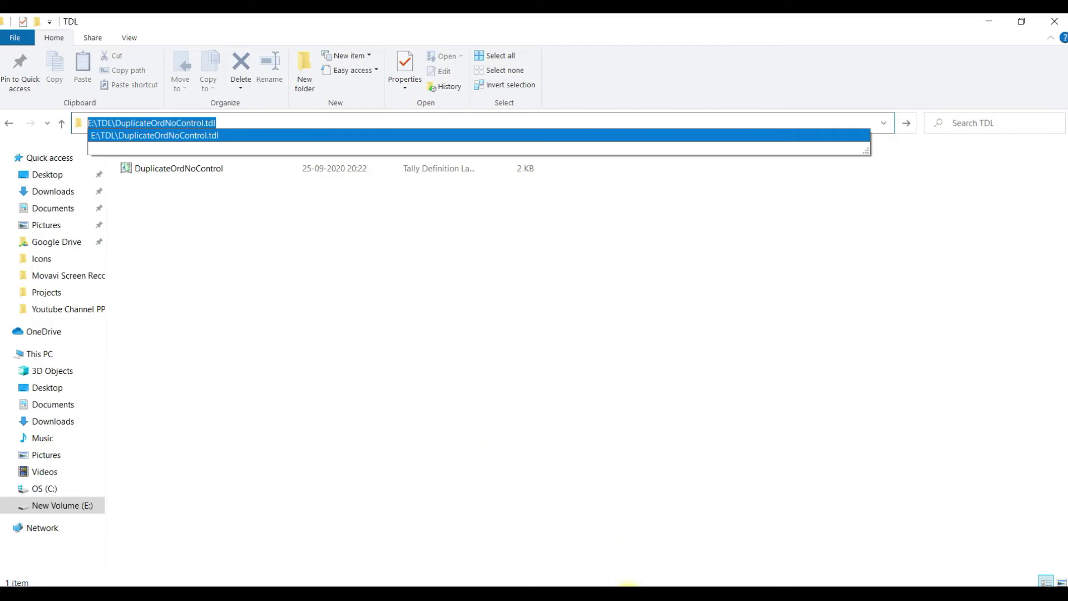
key("alt+Tab")
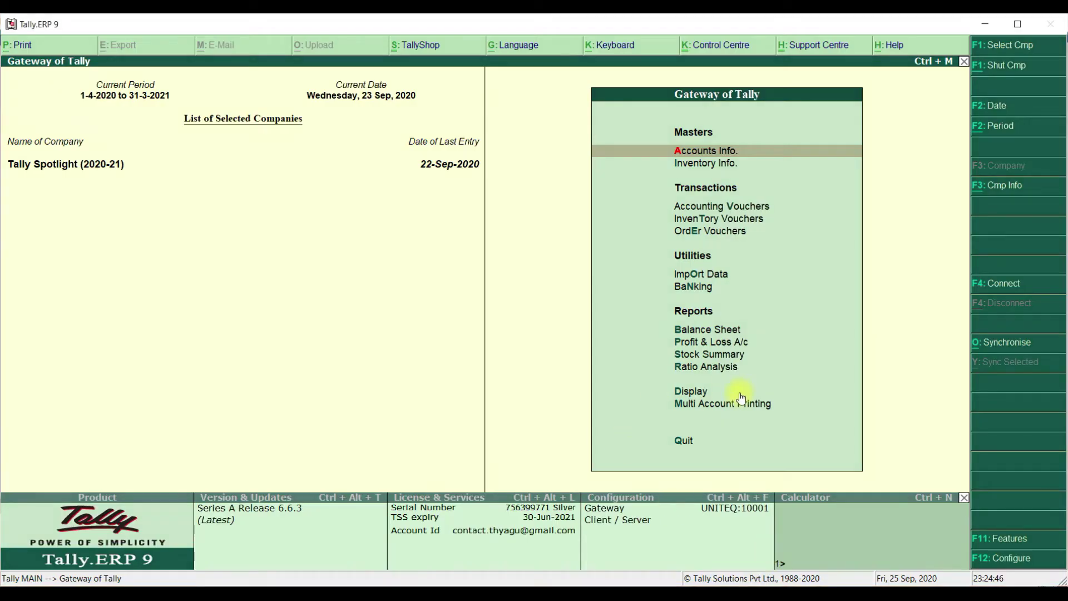
- In Manage Local TDL, set Load TDL on startup to Yes with E:\TDL\DuplicateOrdNoControl.tdl
left_click(1021, 558)
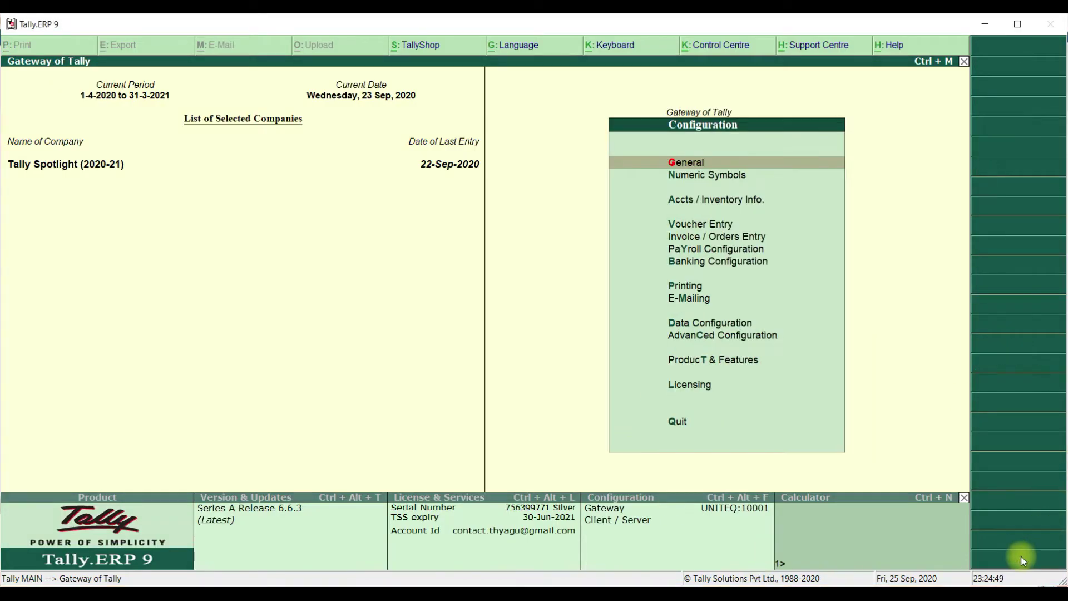
left_click(732, 362)
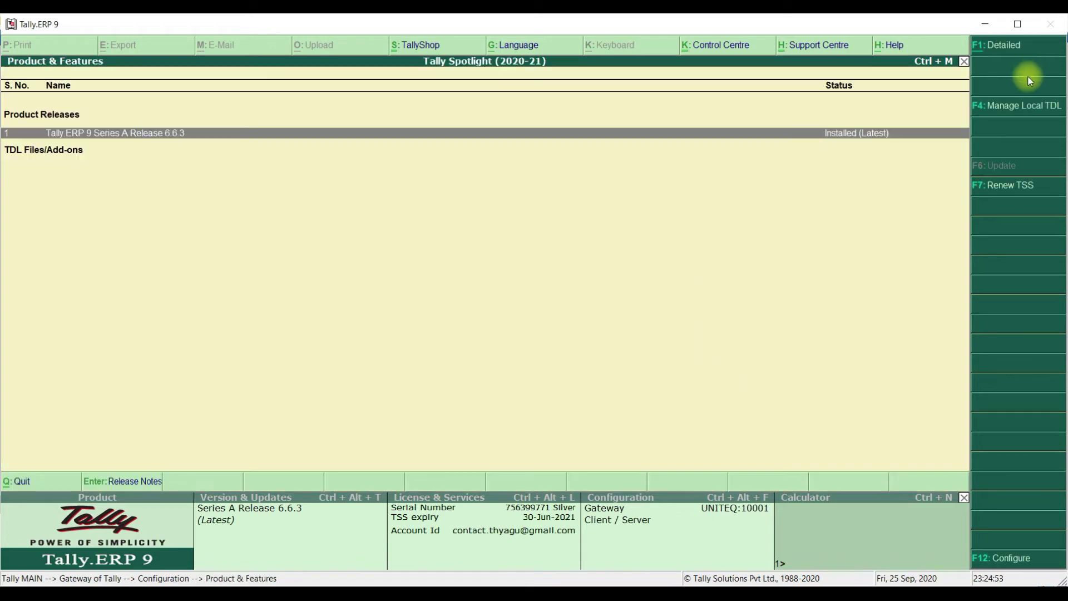
left_click(1013, 111)
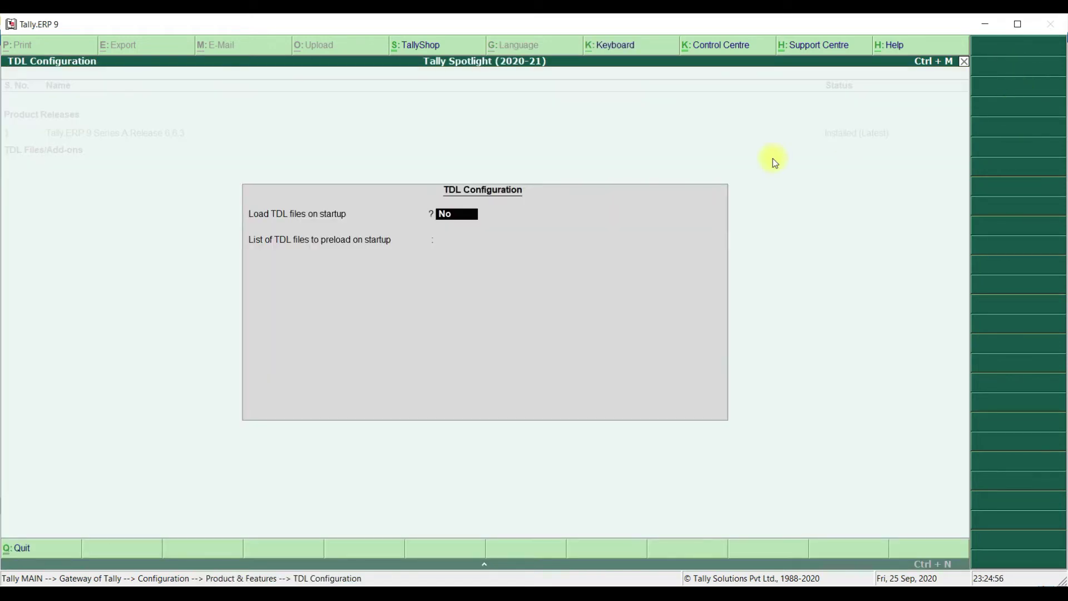
key("y")
key("Return")
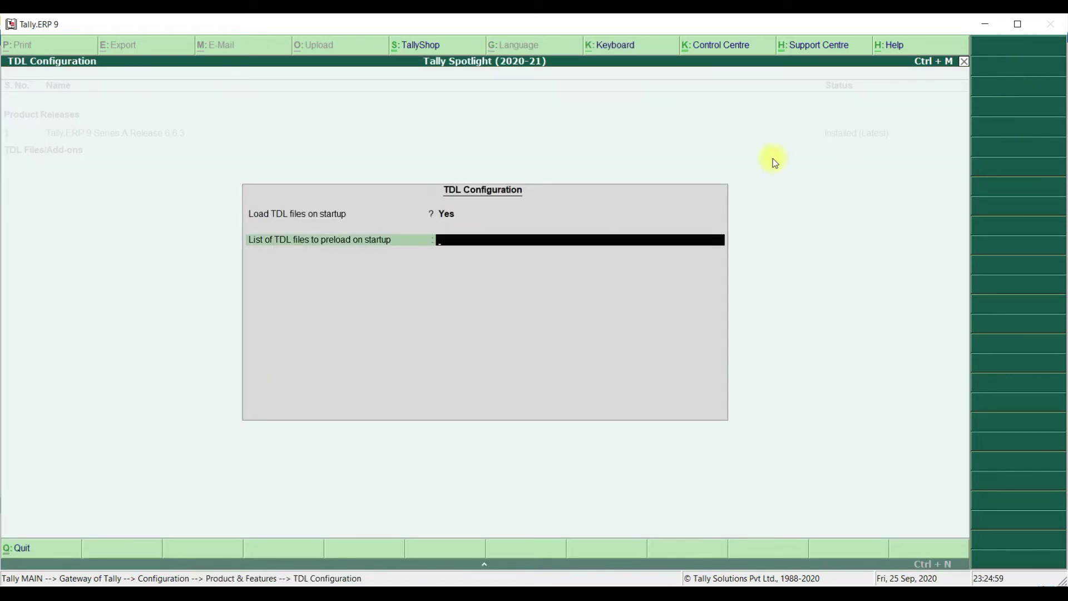
key("ctrl+alt+v")
key("Return")
key("Return")
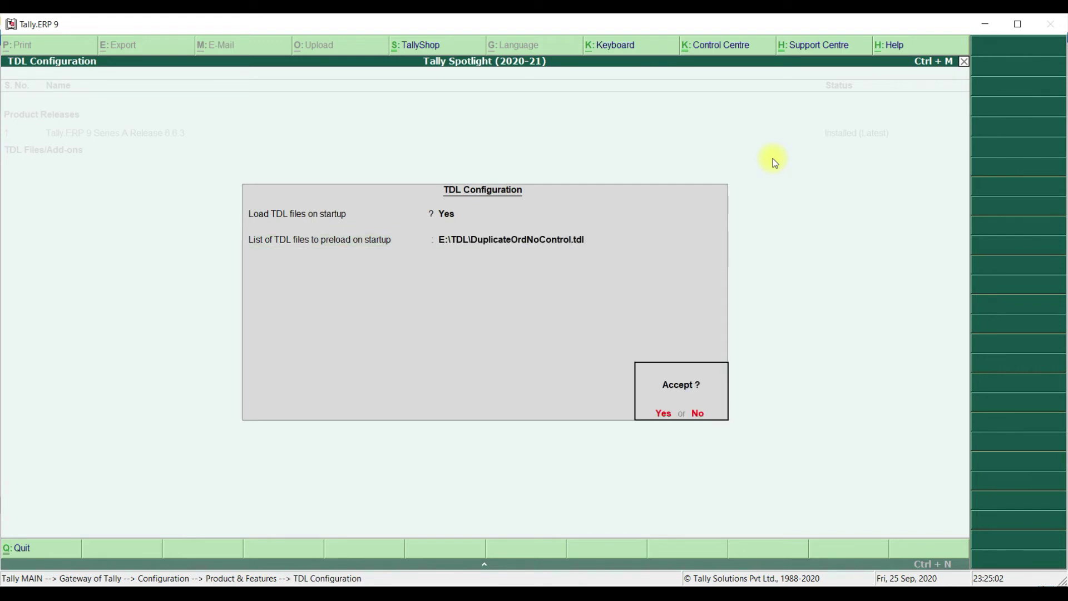
key("Return")
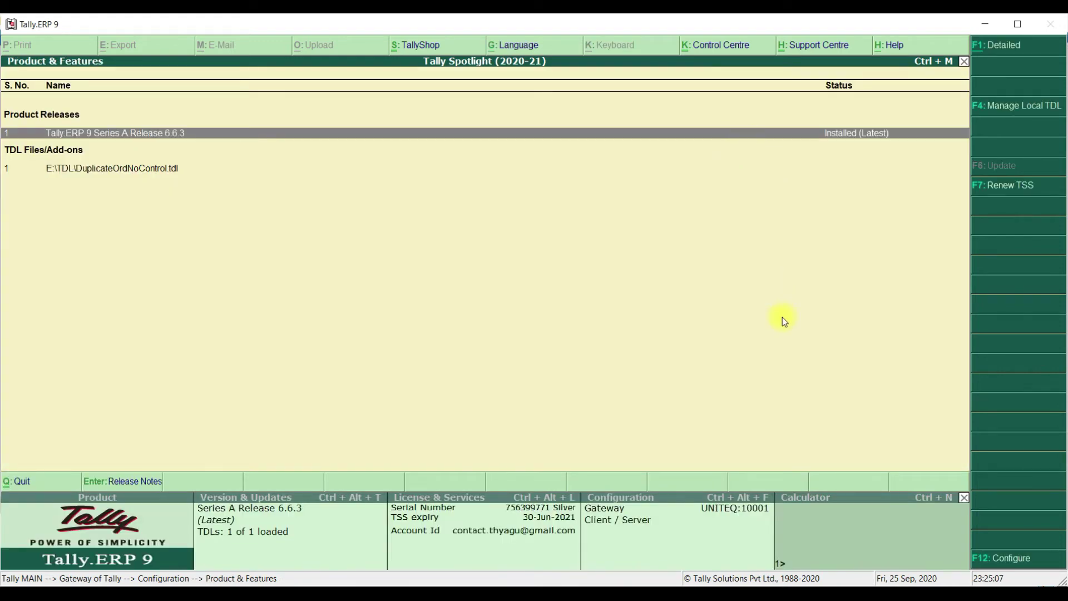
key("Escape")
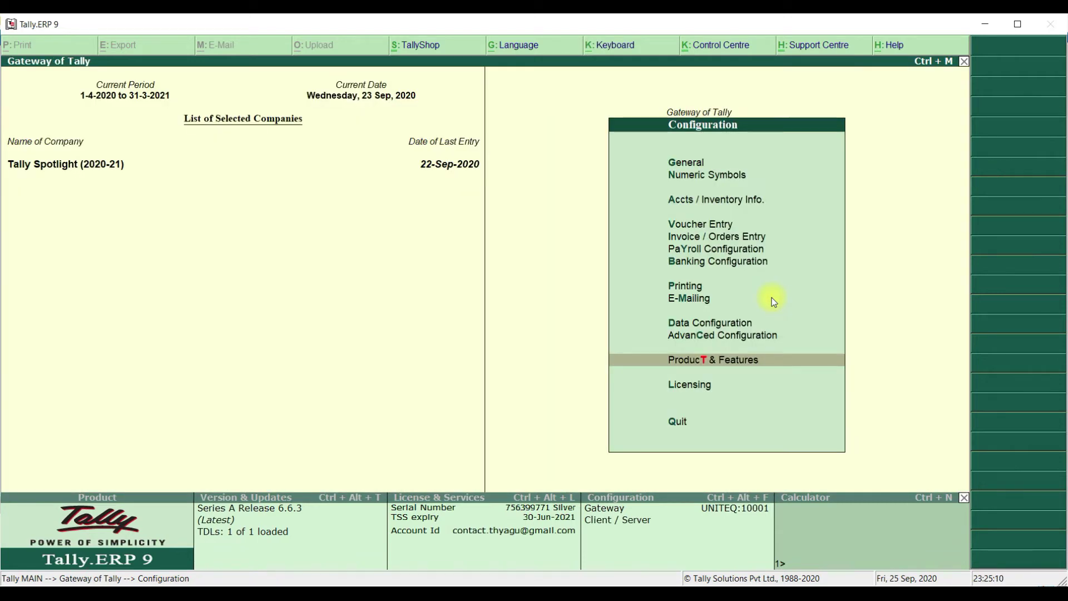
- Start a purchase voucher dated 24-9-2020 with supplier invoice no. VD-2020-2021/00125
key("Escape")
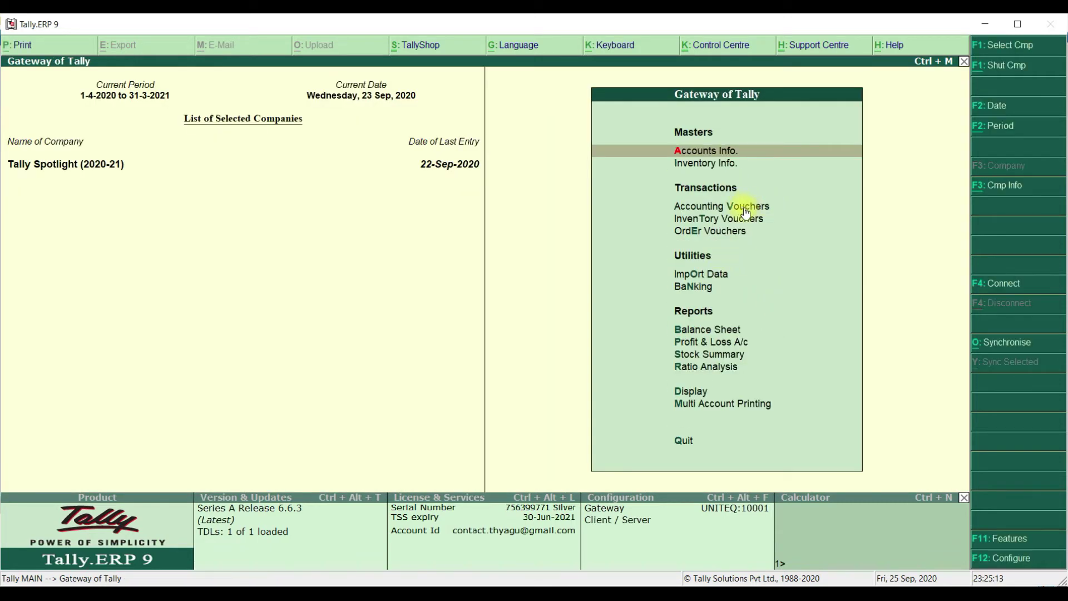
key("v")
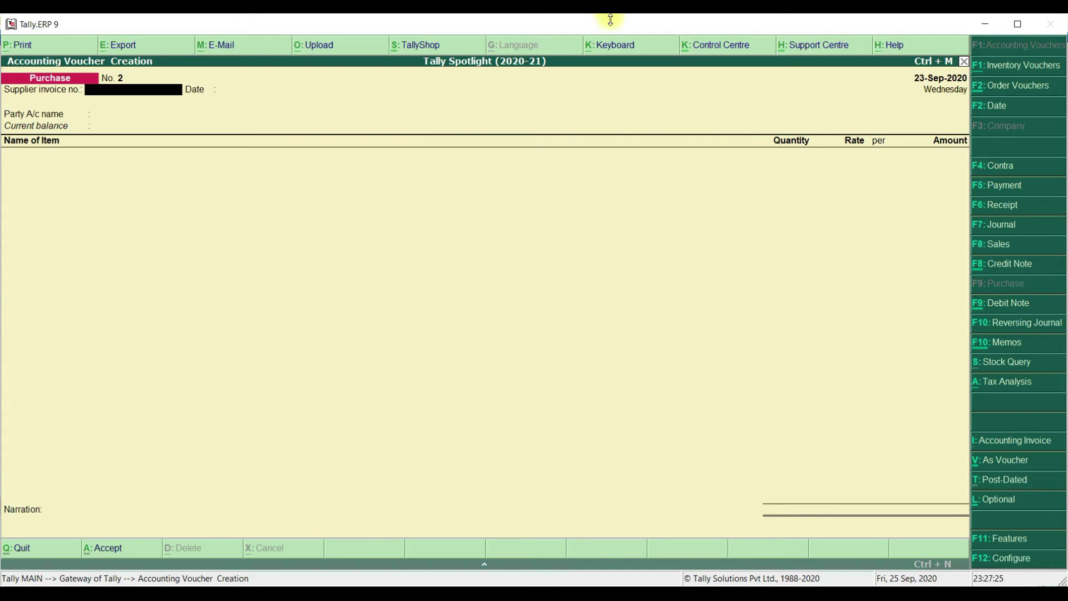
left_click(995, 109)
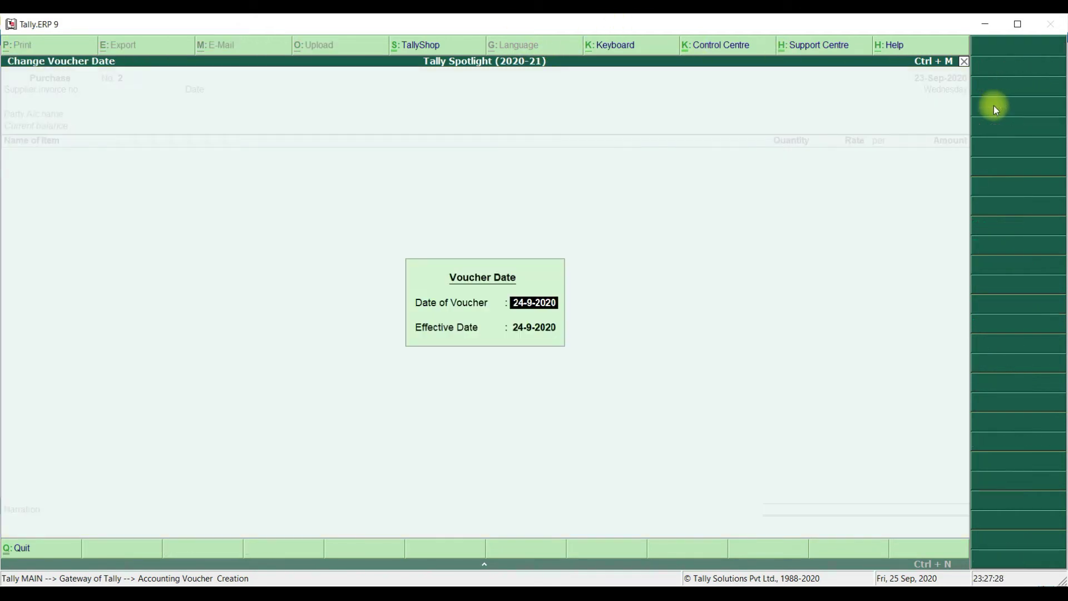
key("Return")
key("Return")
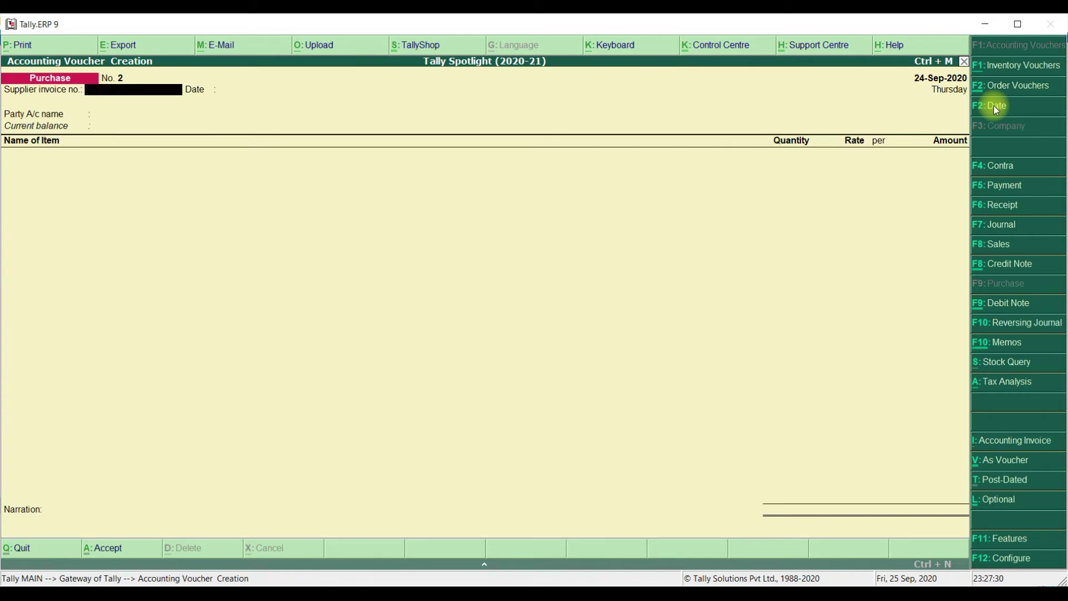
key("ctrl+alt+v")
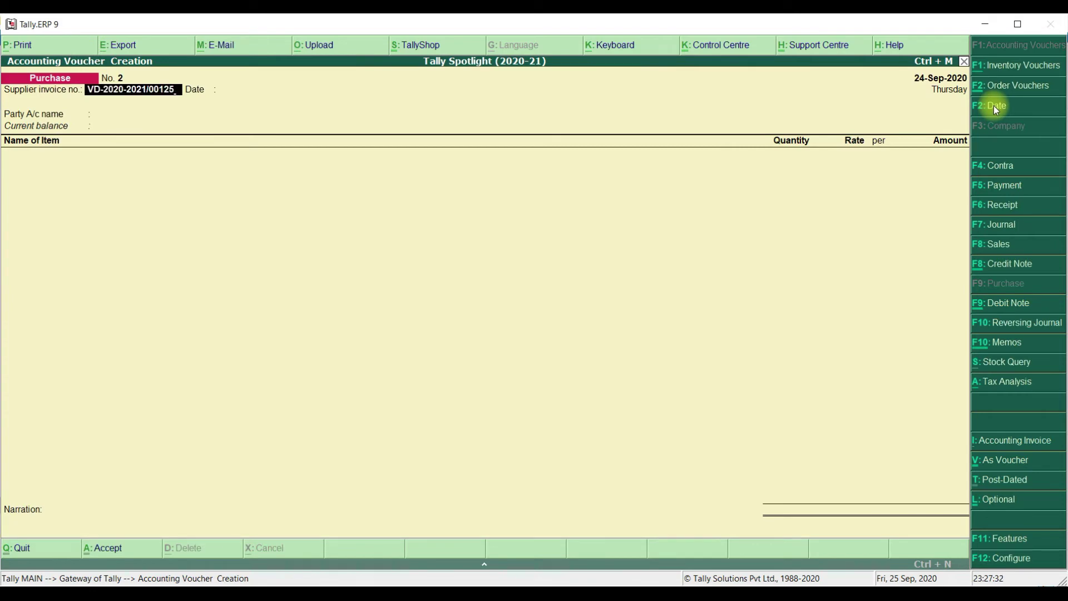
key("Return")
key("Return")
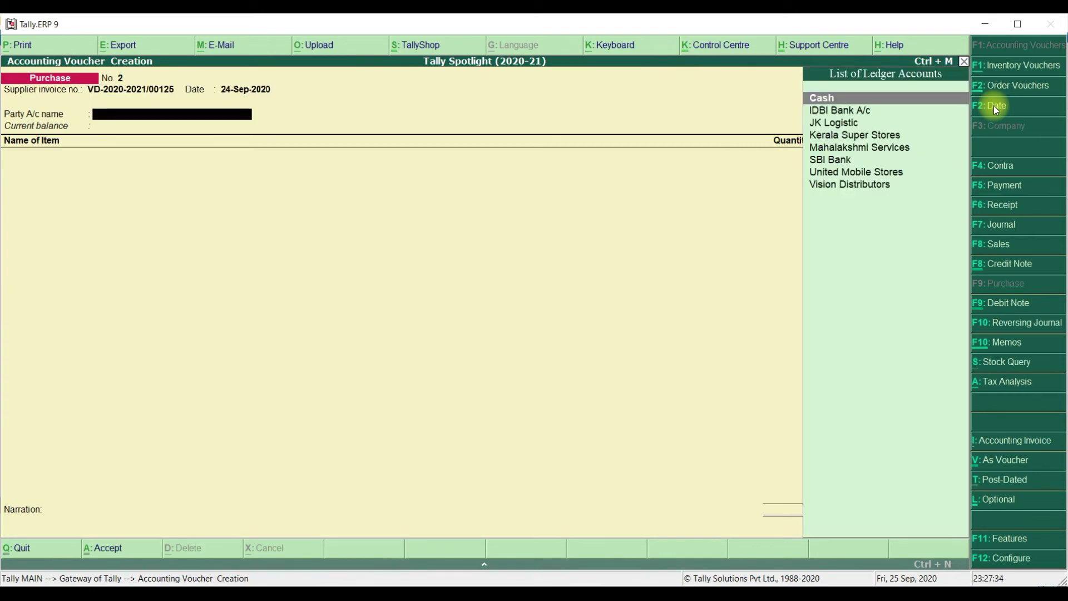
- Choosing Vision Distributors shows 'Supplier Ref No already used!!'; use Kerala Super Stores as party instead
key("Down")
key("Down")
key("Down")
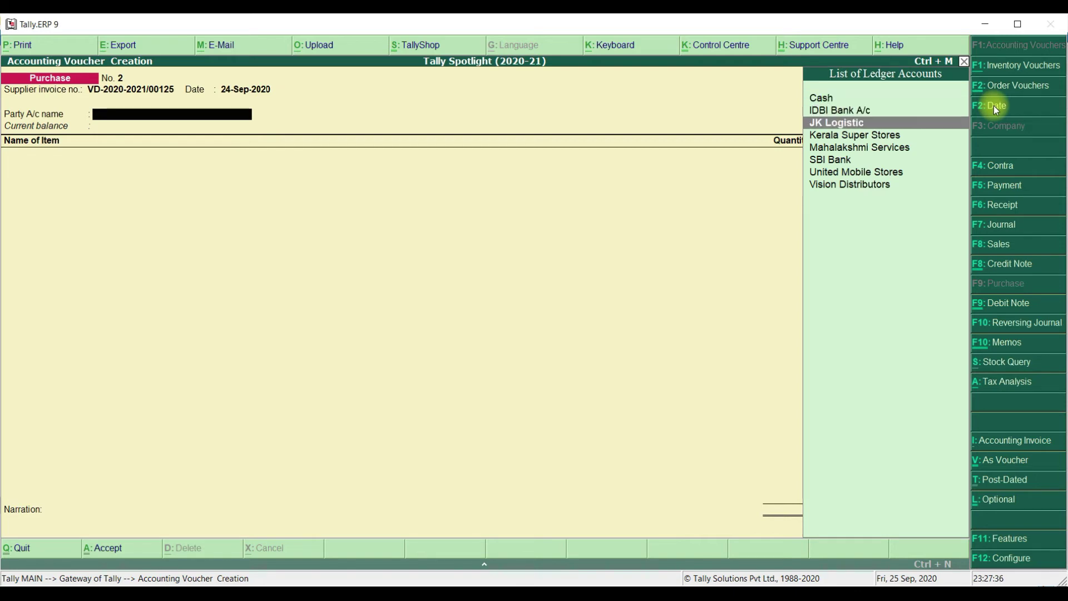
key("Return")
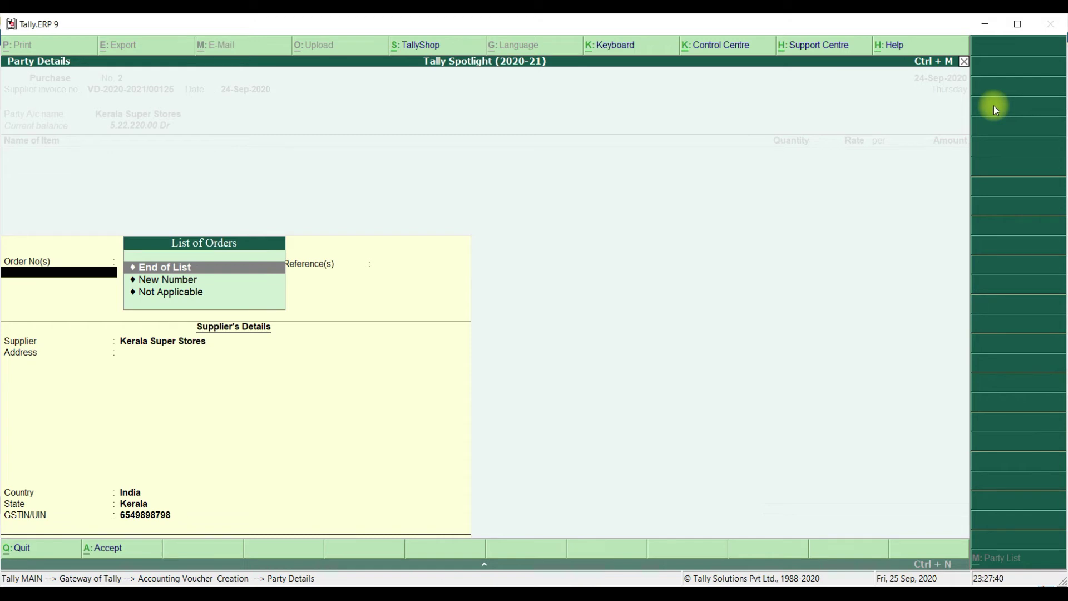
key("Return")
key("Return")
key("Return")
key("Return")
key("Return")
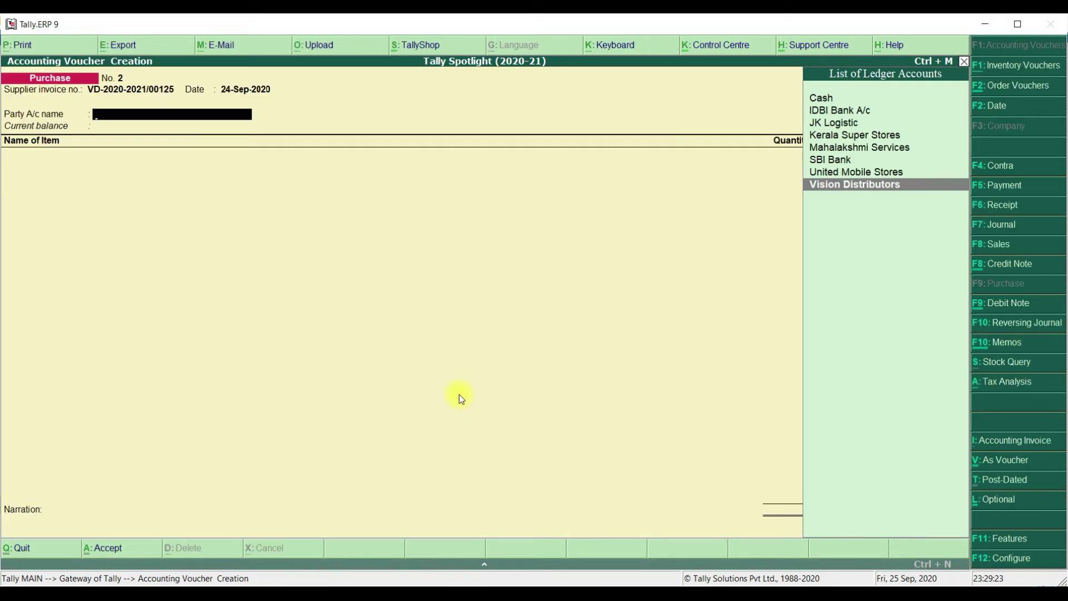
key("Return")
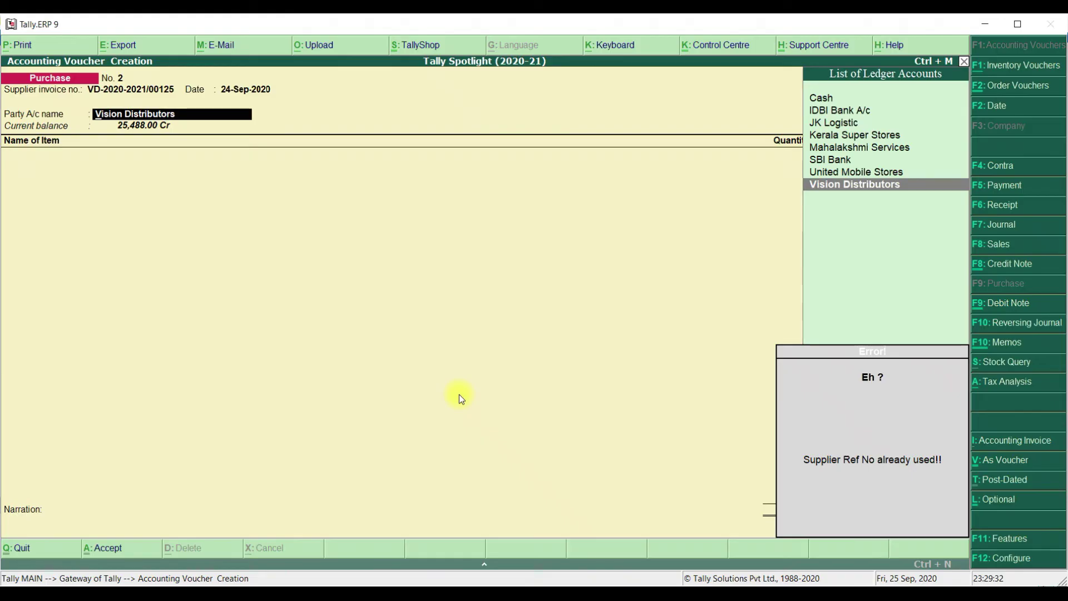
key("Up")
key("Up")
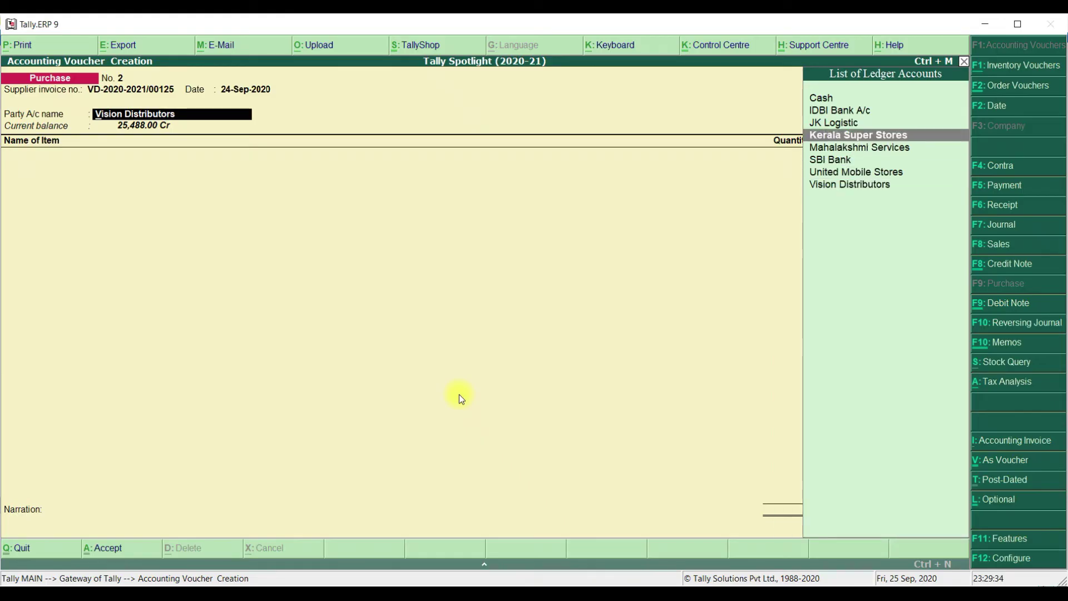
key("Return")
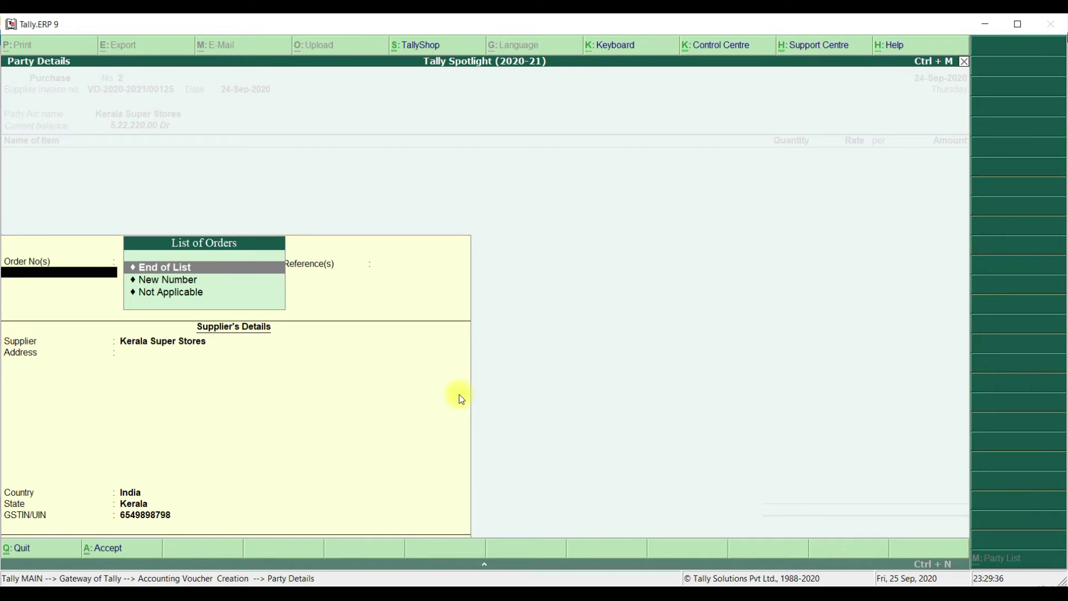
key("Return")
key("Return")
key("Return")
key("Return")
key("BackSpace")
key("BackSpace")
key("BackSpace")
key("BackSpace")
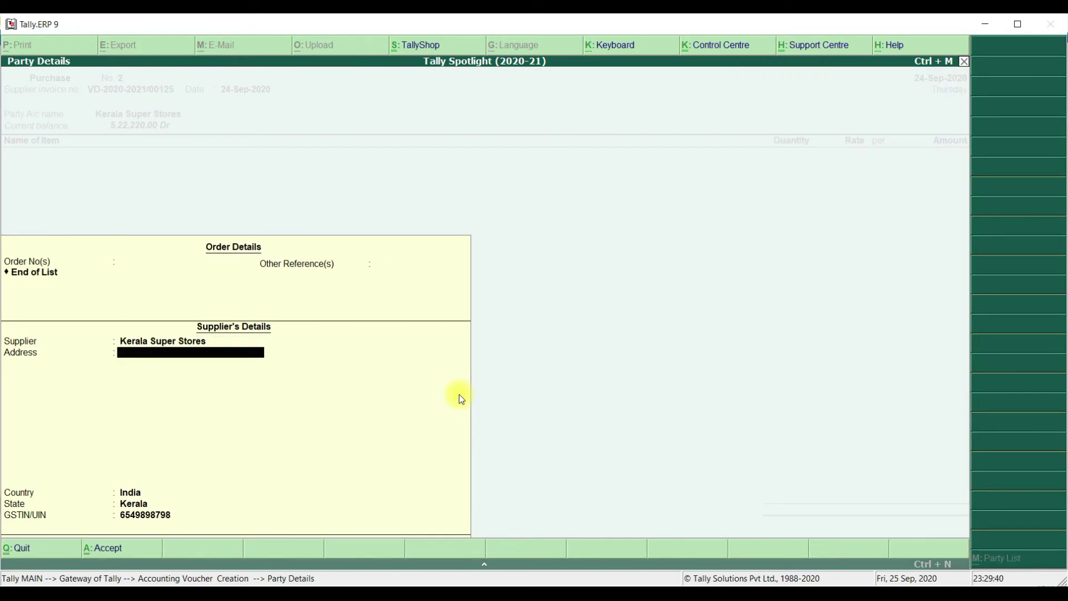
key("Return")
key("Return")
key("Return")
key("Return")
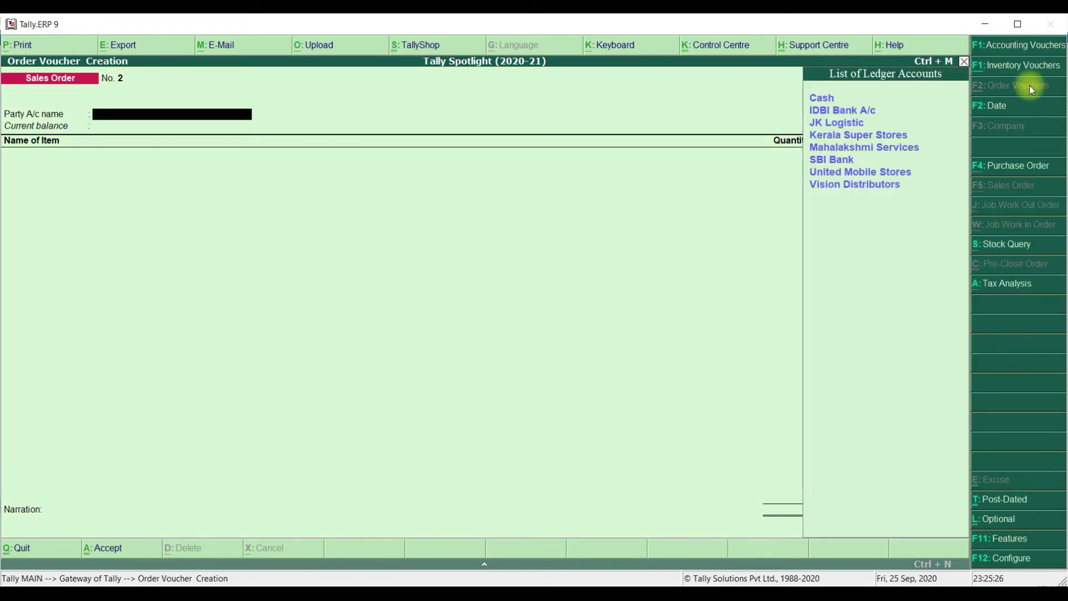
- Pick Kerala Super Stores and enter order no. KS-PO-456, which triggers 'This Order No already used!!'
key("Down")
key("Down")
key("Down")
key("Down")
key("Down")
key("Down")
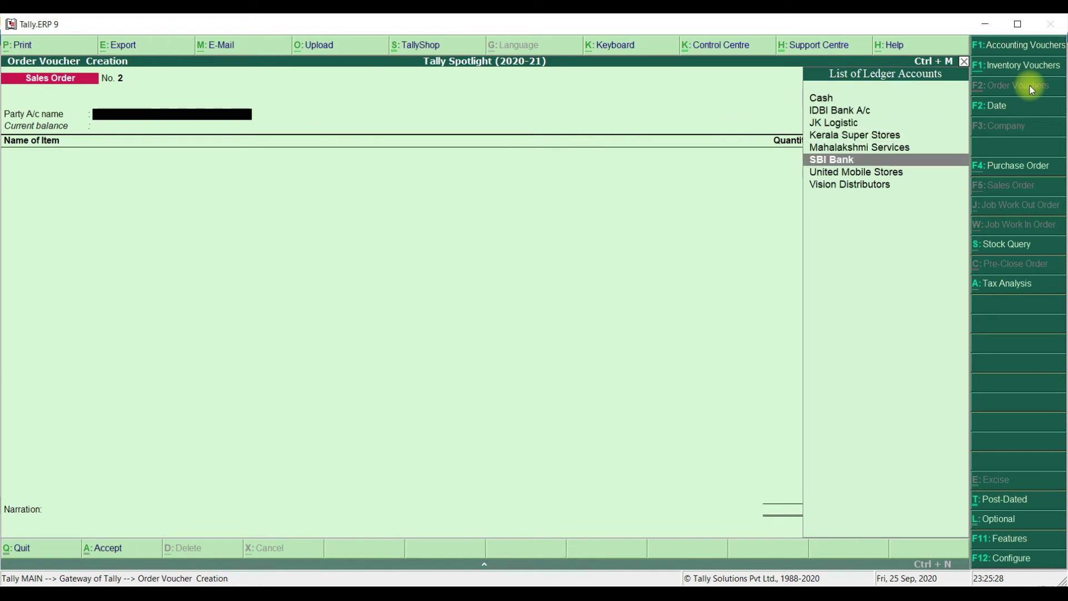
key("Down")
key("Up")
key("Up")
key("Up")
key("Up")
key("Return")
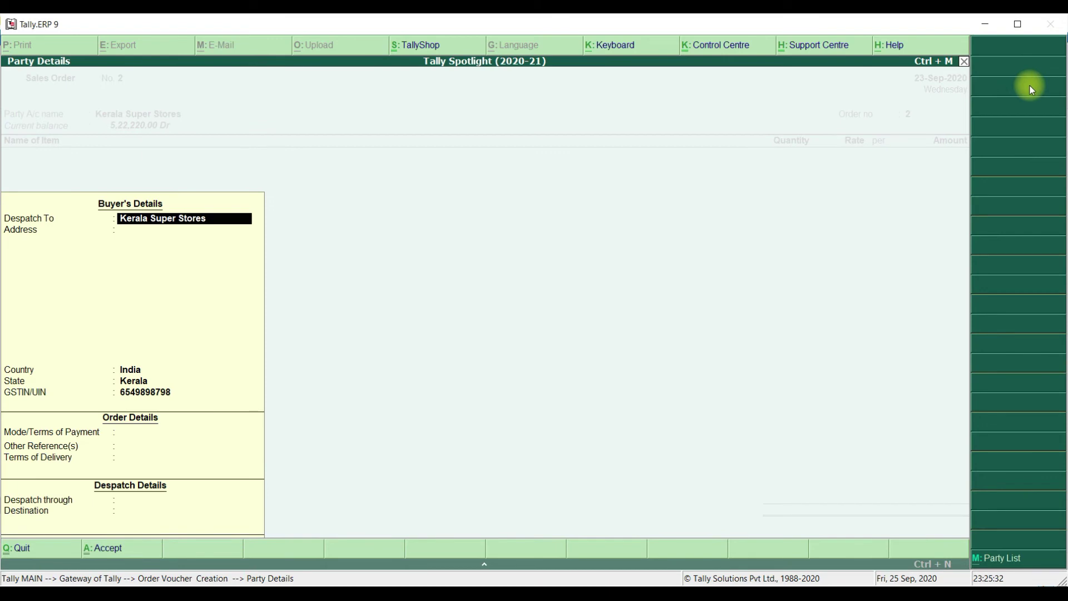
key("ctrl+a")
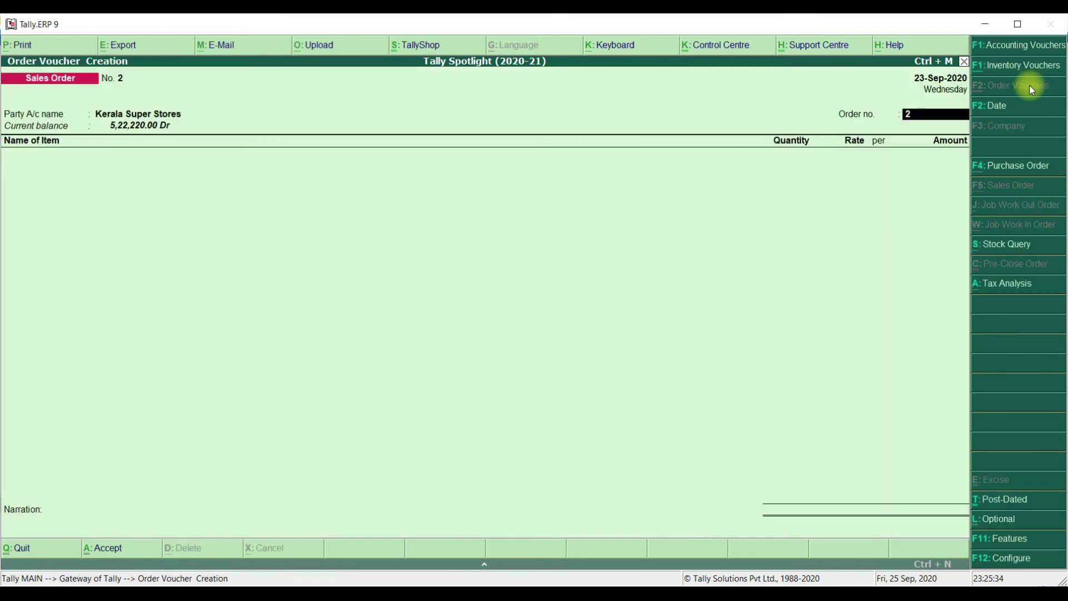
type("KS-PO-456")
key("Return")
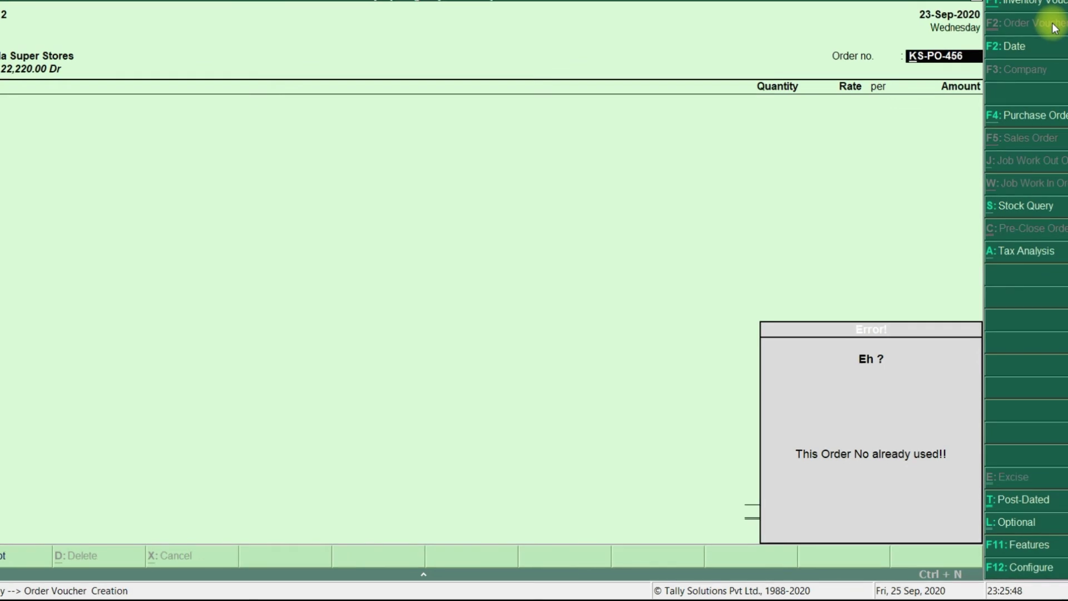